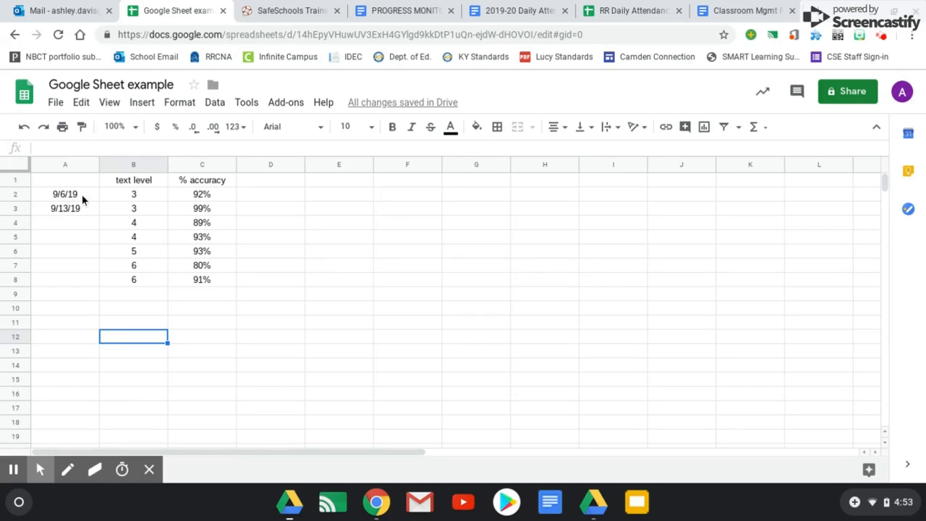
Extend the weekly date series in A2:A3 down through A8, reaching 10/18/19.
{"action": "left_click_drag", "start_coordinate": [83, 198], "coordinate": [86, 209]}
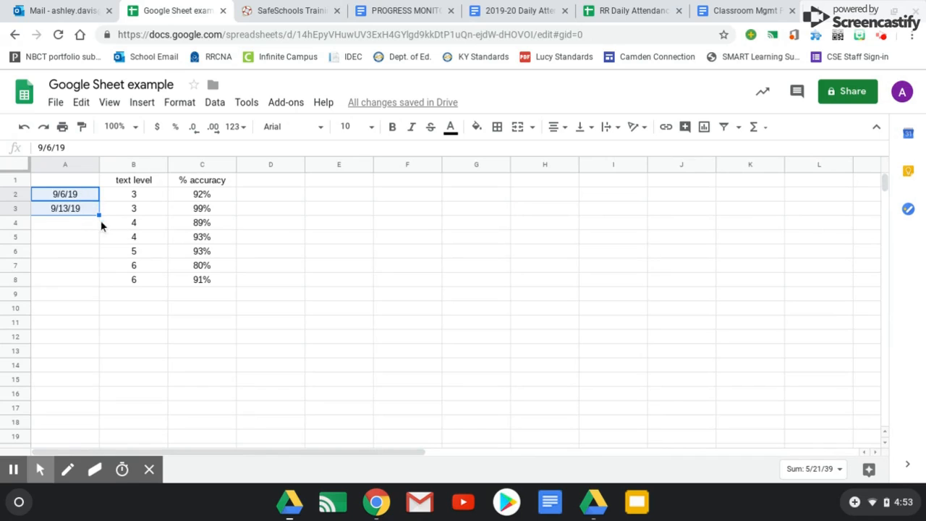
{"action": "left_click_drag", "start_coordinate": [99, 215], "coordinate": [96, 280]}
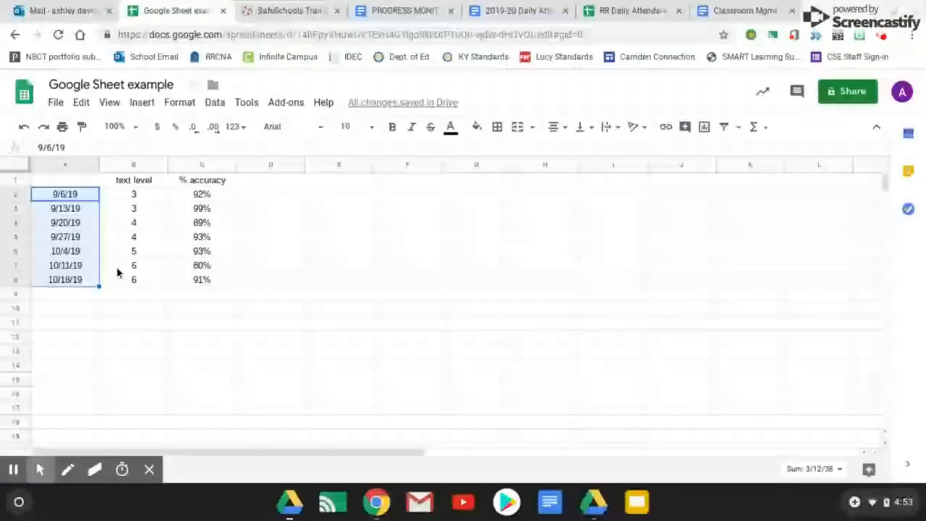
{"action": "left_click", "coordinate": [124, 325]}
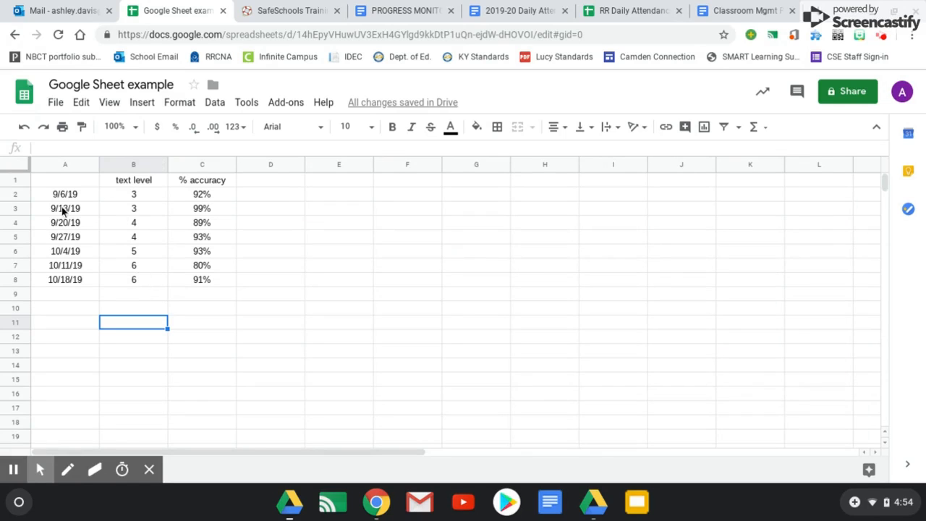
Insert a line chart of the dates and text levels in A1:B8 and move it beside the data, clear of column C.
{"action": "mouse_move", "coordinate": [91, 181]}
{"action": "left_mouse_down"}
{"action": "mouse_move", "coordinate": [116, 223]}
{"action": "mouse_move", "coordinate": [128, 277]}
{"action": "left_mouse_up"}
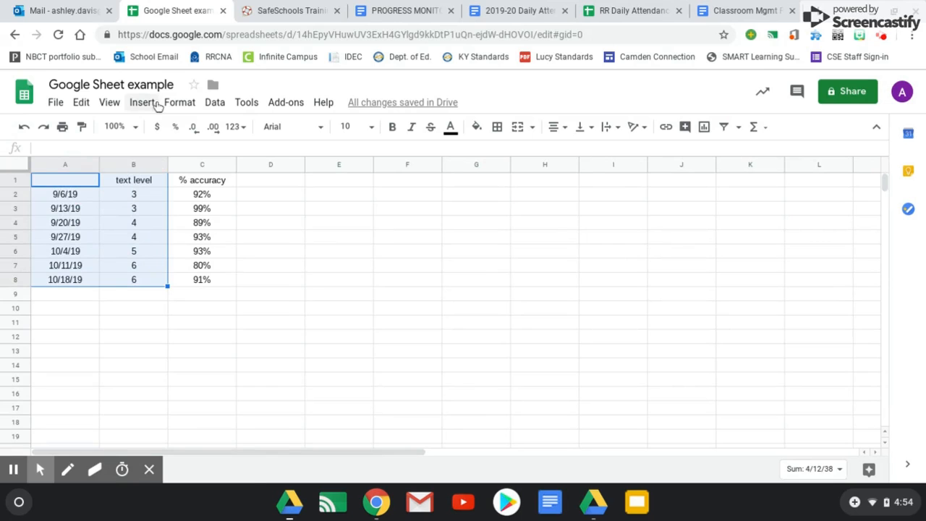
{"action": "left_click", "coordinate": [150, 105]}
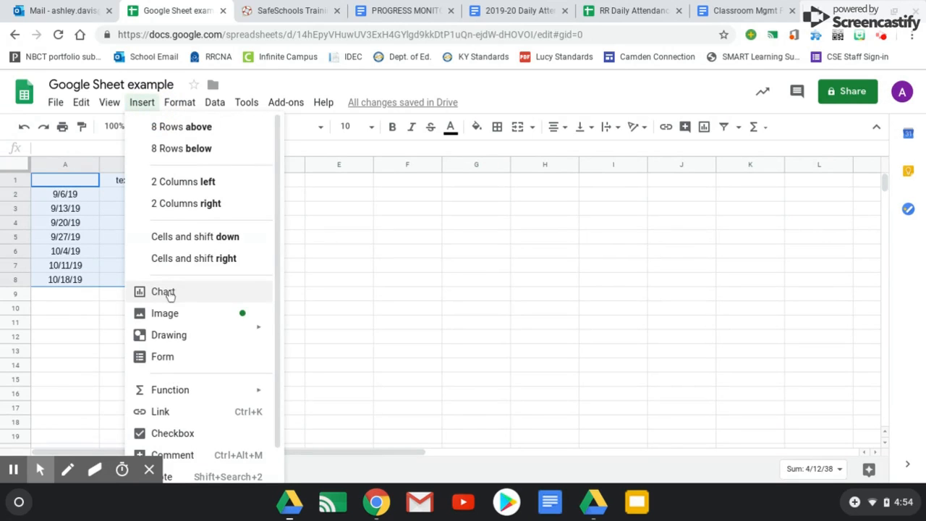
{"action": "left_click", "coordinate": [169, 293]}
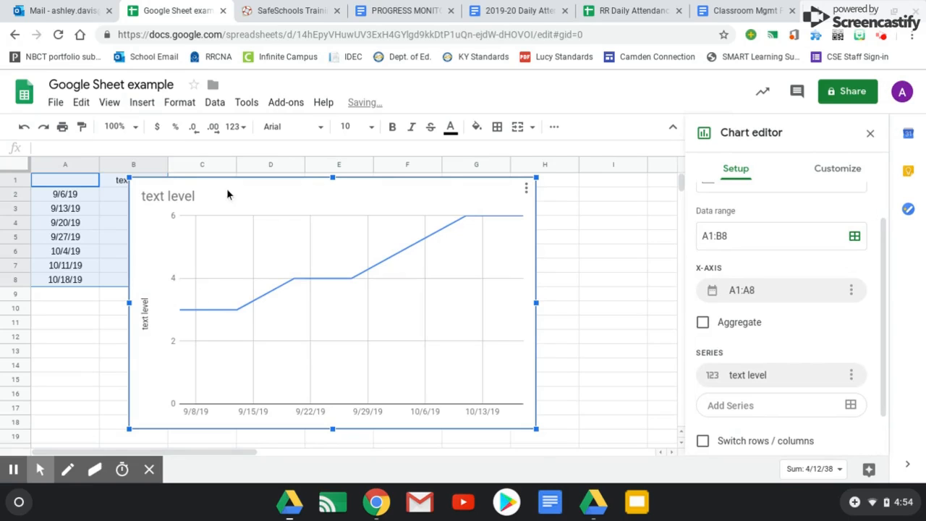
{"action": "left_click", "coordinate": [267, 194]}
{"action": "left_click_drag", "start_coordinate": [268, 193], "coordinate": [403, 204]}
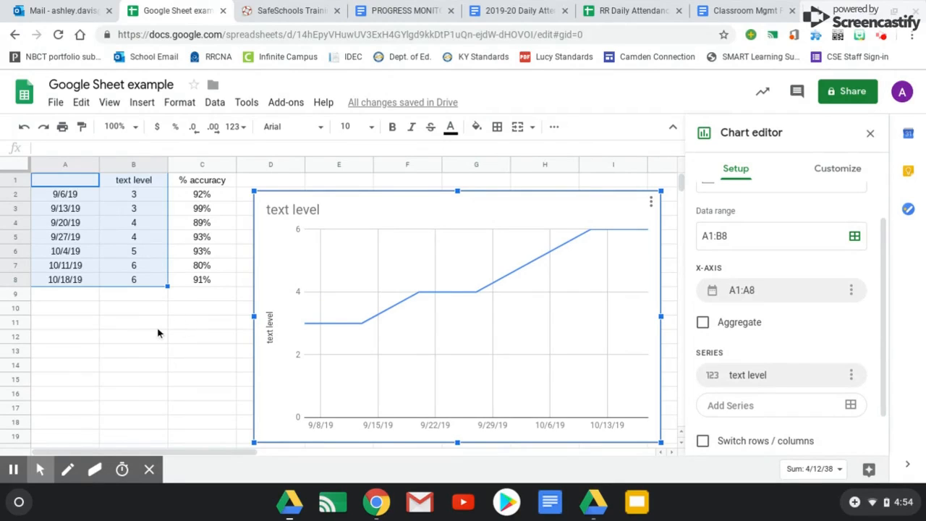
{"action": "left_click", "coordinate": [190, 345]}
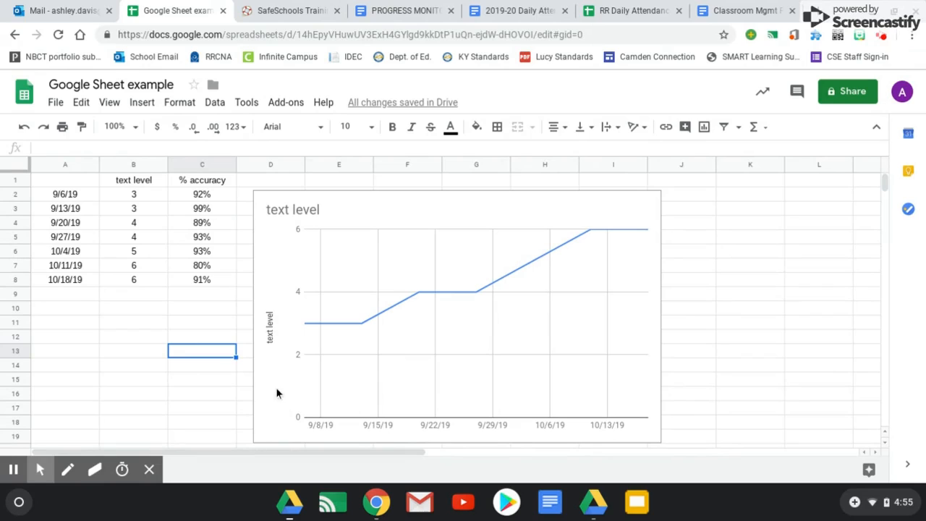
Set the chart's vertical axis to a minimum of 0 and a maximum of 10.
{"action": "left_click", "coordinate": [300, 355]}
{"action": "left_click", "coordinate": [300, 356]}
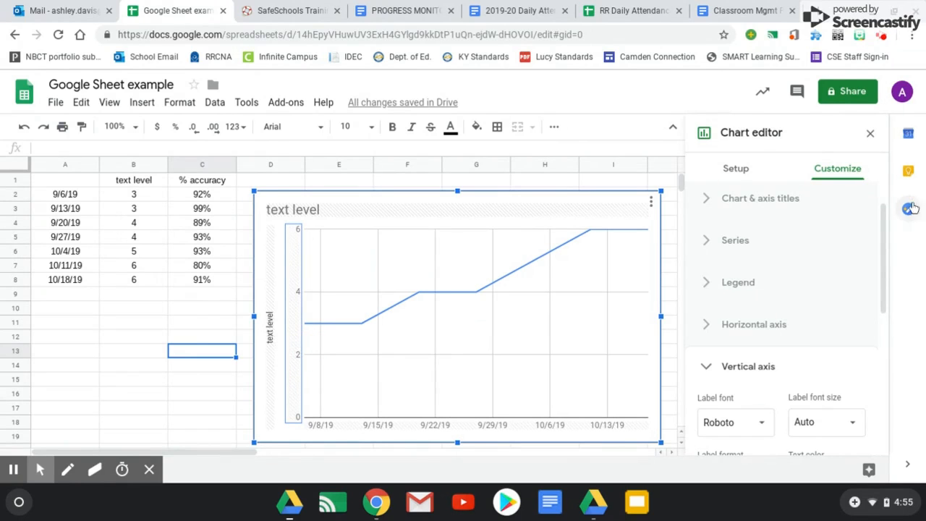
{"action": "left_click", "coordinate": [884, 223]}
{"action": "left_click_drag", "start_coordinate": [884, 222], "coordinate": [903, 324]}
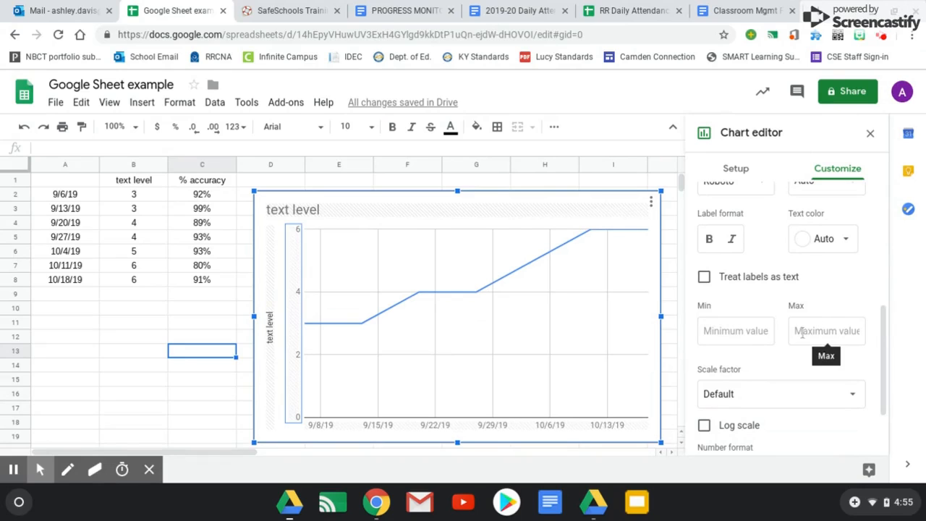
{"action": "left_click", "coordinate": [741, 331]}
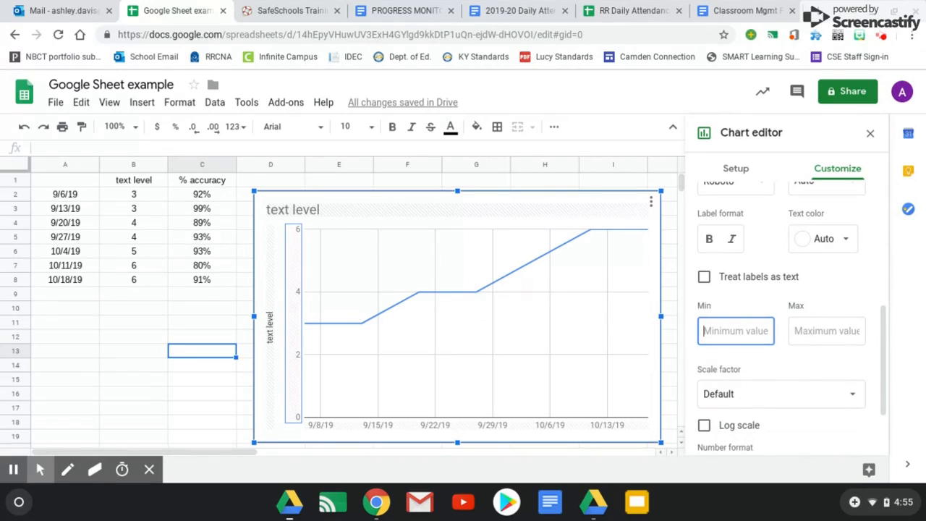
{"action": "type", "text": "0"}
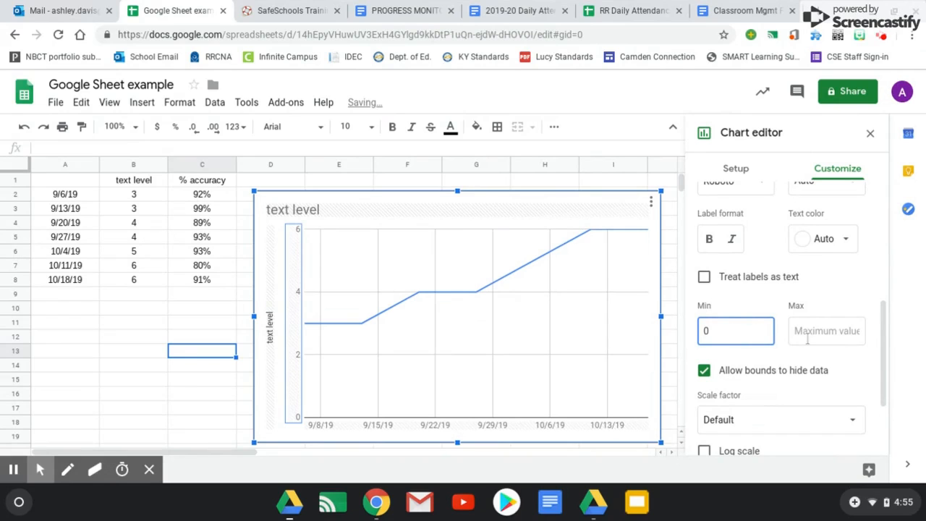
{"action": "left_click", "coordinate": [818, 330]}
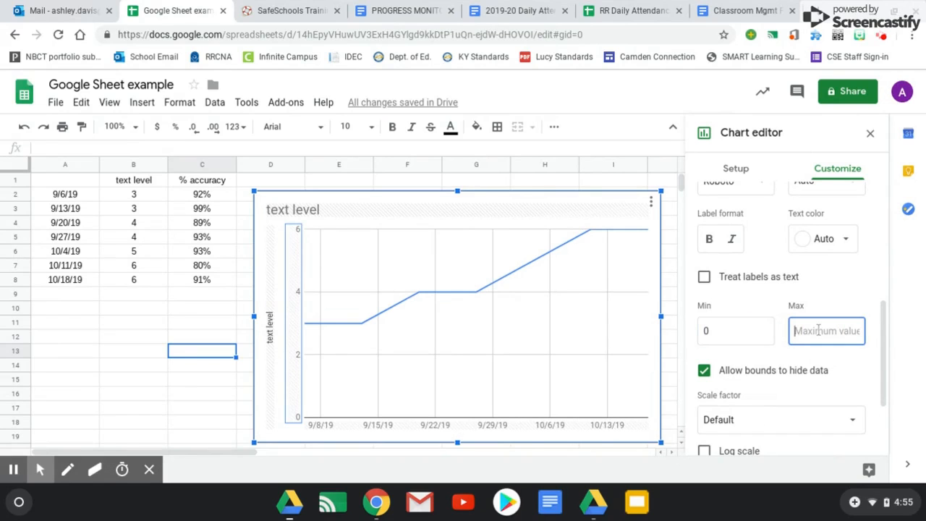
{"action": "type", "text": "10"}
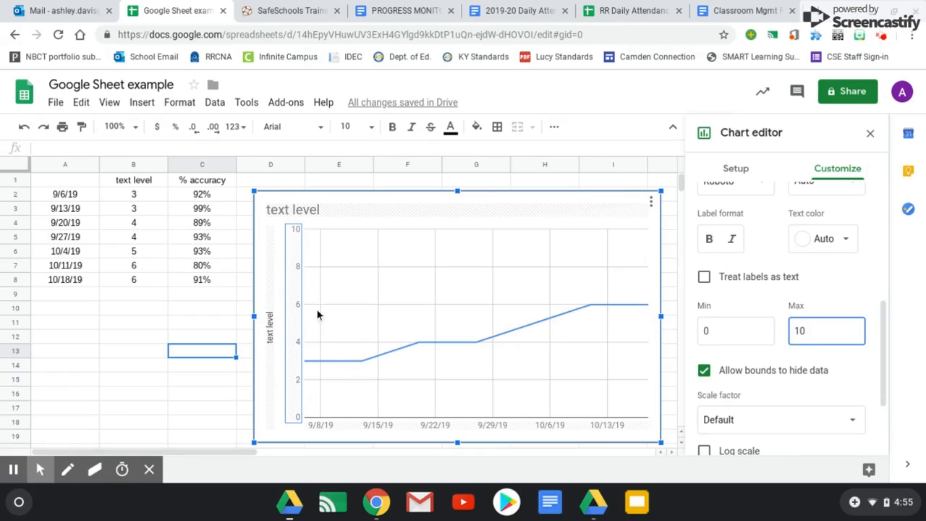
Treat the chart's horizontal axis labels as text and set the text level series' point size to 7px.
{"action": "left_click", "coordinate": [317, 428]}
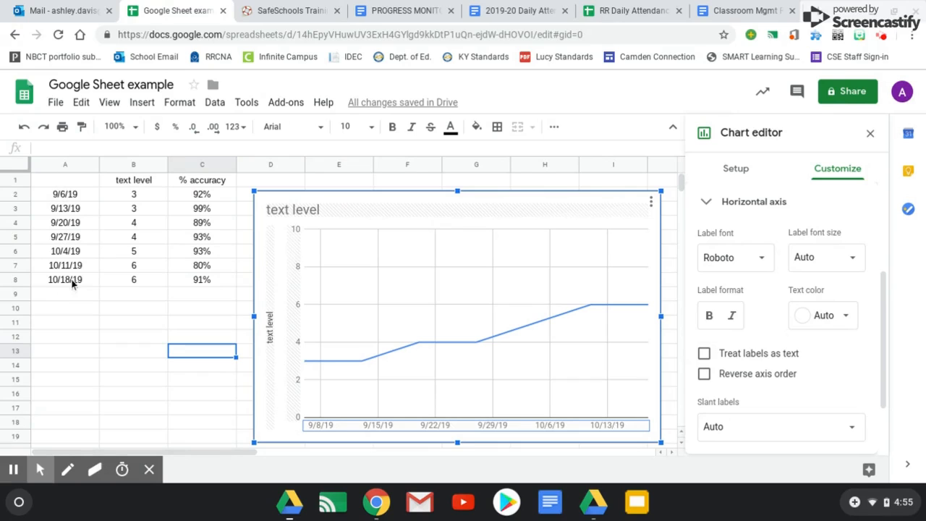
{"action": "left_click", "coordinate": [703, 354]}
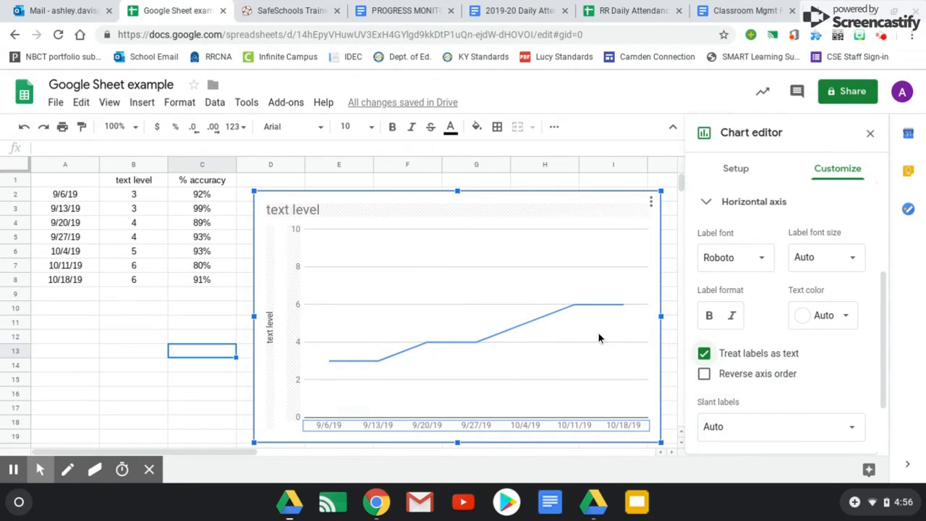
{"action": "left_click_drag", "start_coordinate": [884, 316], "coordinate": [885, 223]}
{"action": "left_click", "coordinate": [735, 286]}
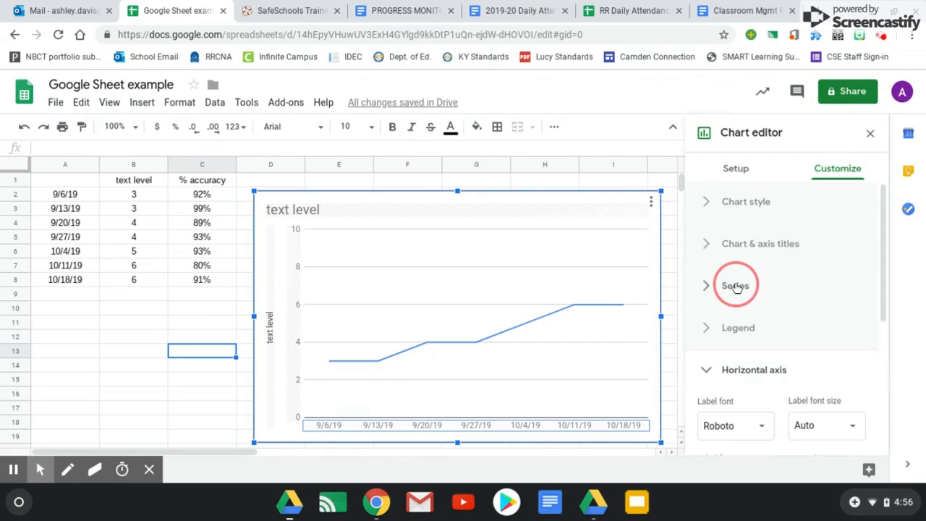
{"action": "left_click_drag", "start_coordinate": [883, 214], "coordinate": [879, 318]}
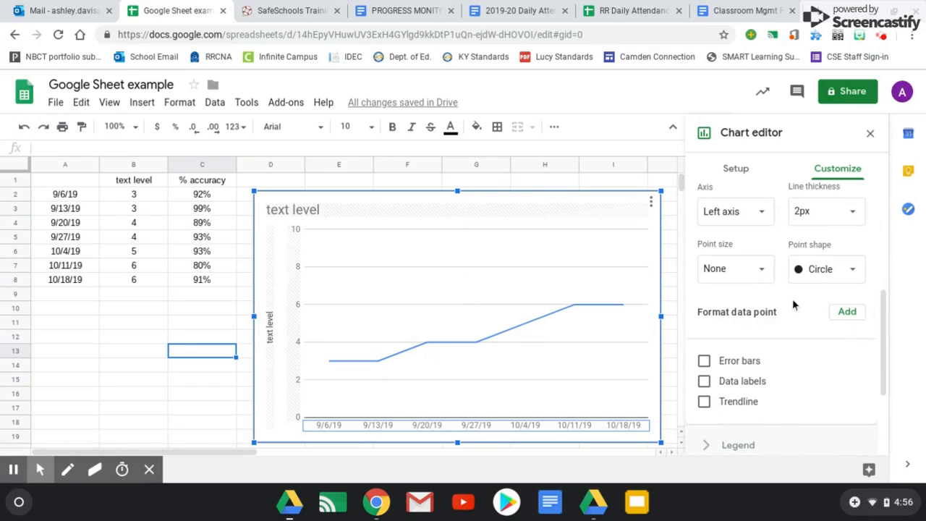
{"action": "left_click", "coordinate": [761, 275]}
{"action": "left_click", "coordinate": [733, 343]}
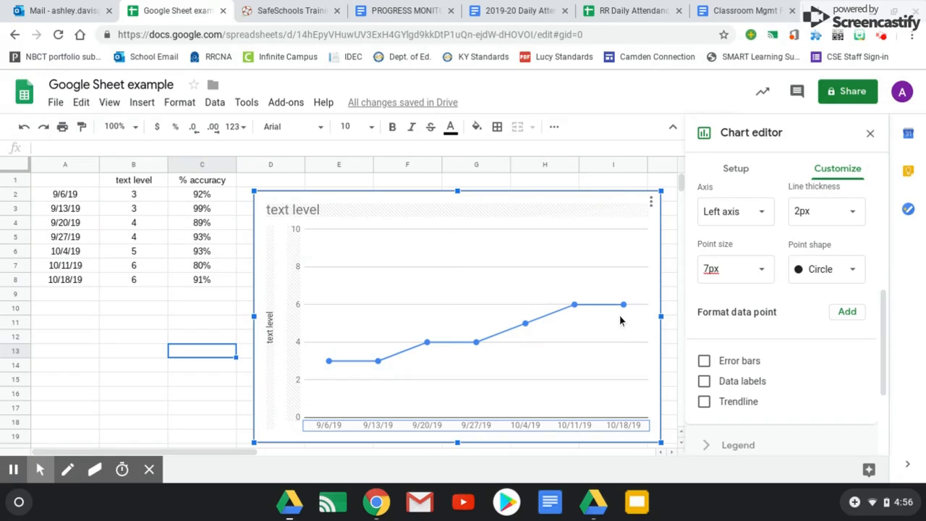
Center the chart title above the plot.
{"action": "left_click", "coordinate": [304, 209]}
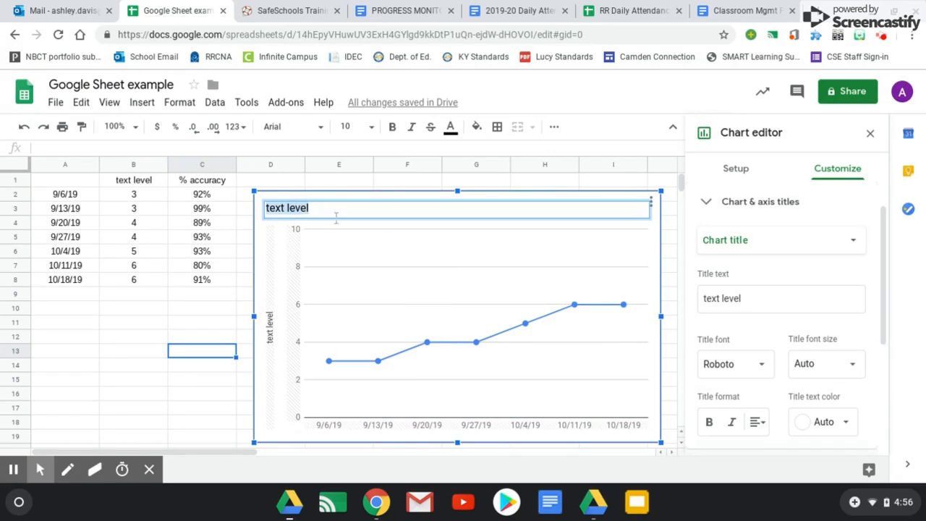
{"action": "left_click", "coordinate": [756, 422]}
{"action": "left_click", "coordinate": [776, 449]}
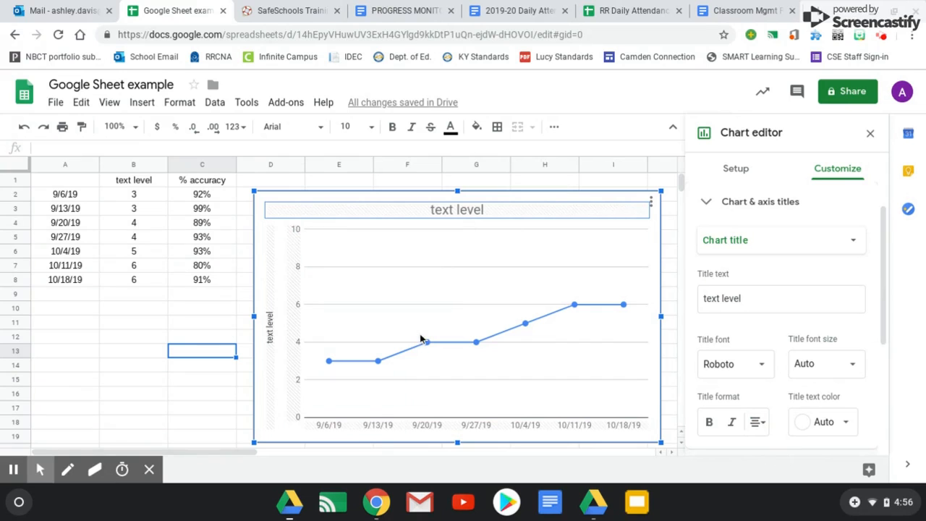
Add a trendline to the chart's text level series.
{"action": "left_click_drag", "start_coordinate": [884, 250], "coordinate": [881, 338]}
{"action": "left_click", "coordinate": [739, 297]}
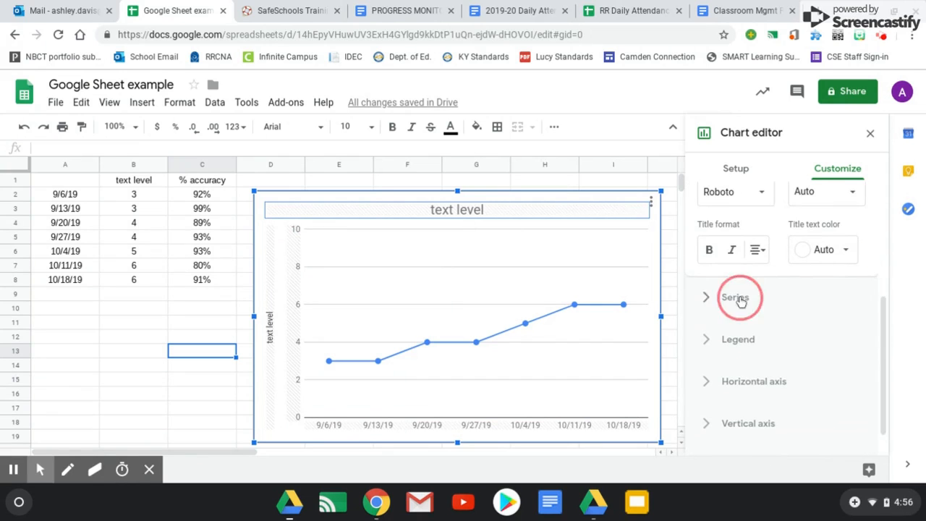
{"action": "left_click_drag", "start_coordinate": [883, 291], "coordinate": [910, 362]}
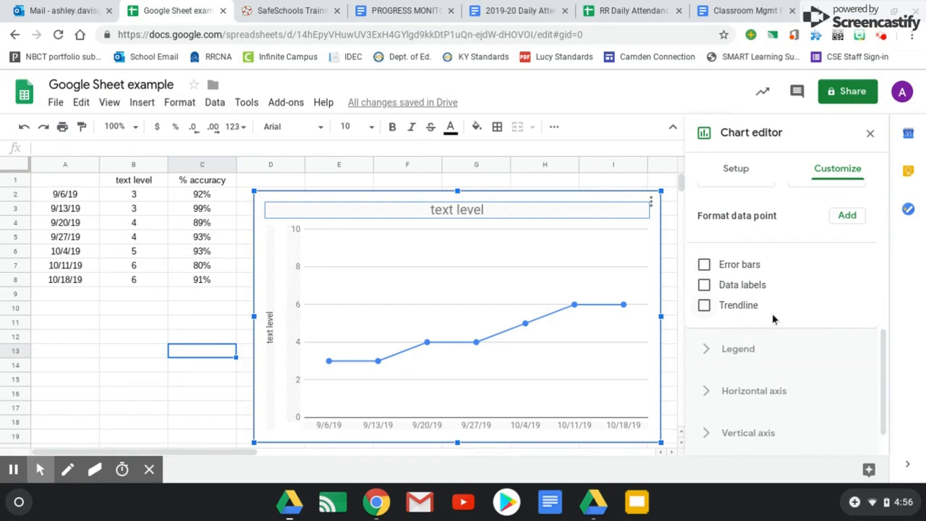
{"action": "left_click", "coordinate": [703, 306]}
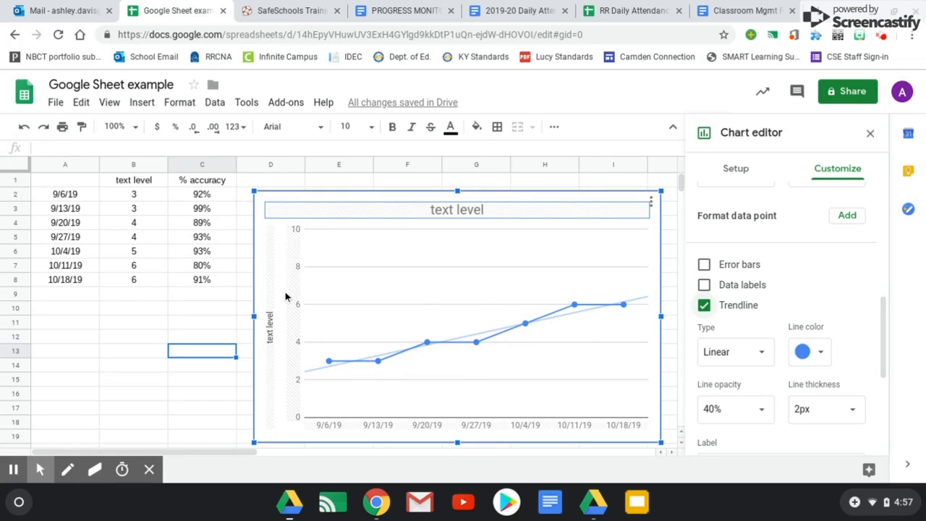
Continue the weekly dates in column A from A7:A8 down through A12, reaching 11/15/19.
{"action": "left_click", "coordinate": [69, 270]}
{"action": "left_click_drag", "start_coordinate": [70, 268], "coordinate": [75, 283]}
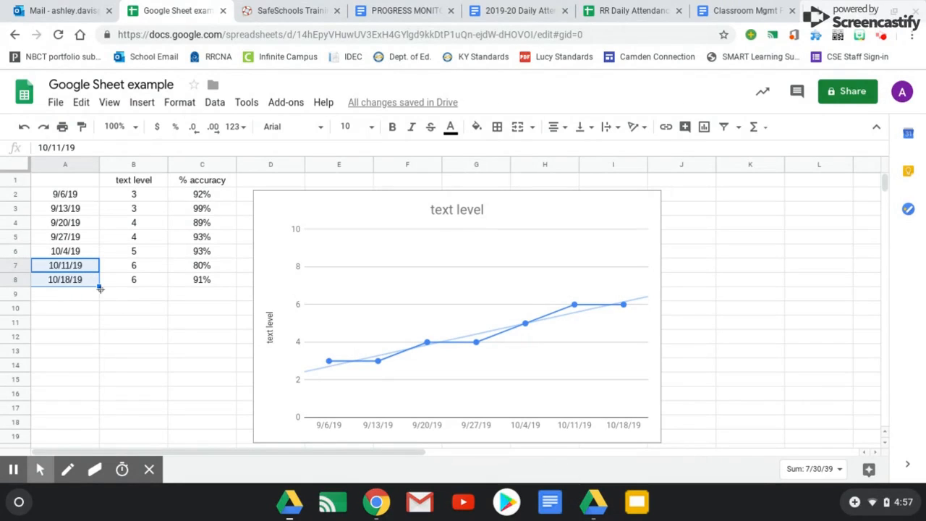
{"action": "left_click_drag", "start_coordinate": [99, 286], "coordinate": [97, 337]}
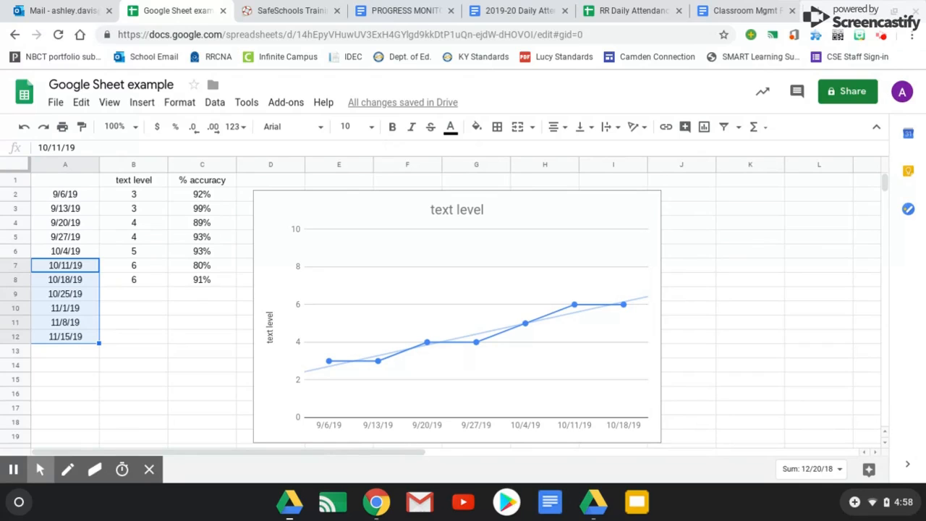
{"action": "left_click", "coordinate": [164, 375]}
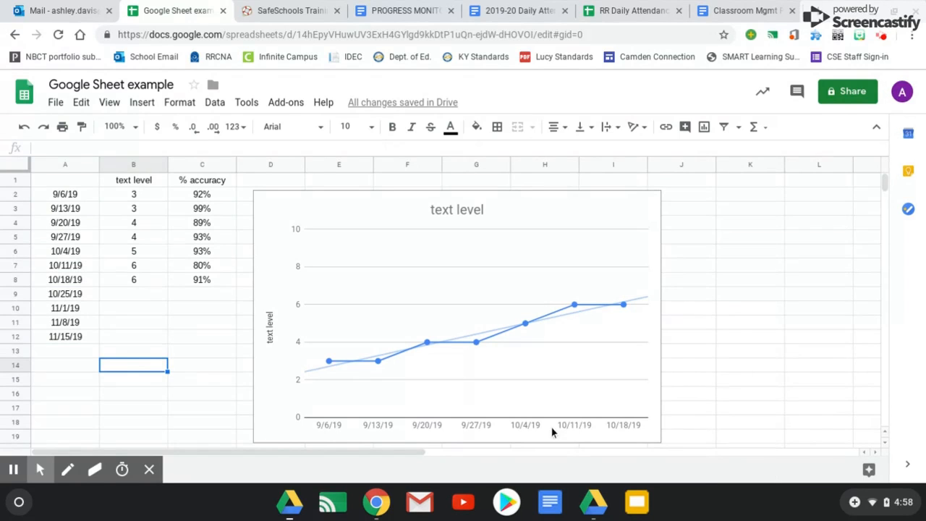
Change the chart's data range to A1:B12 to include the added dates.
{"action": "double_click", "coordinate": [272, 215]}
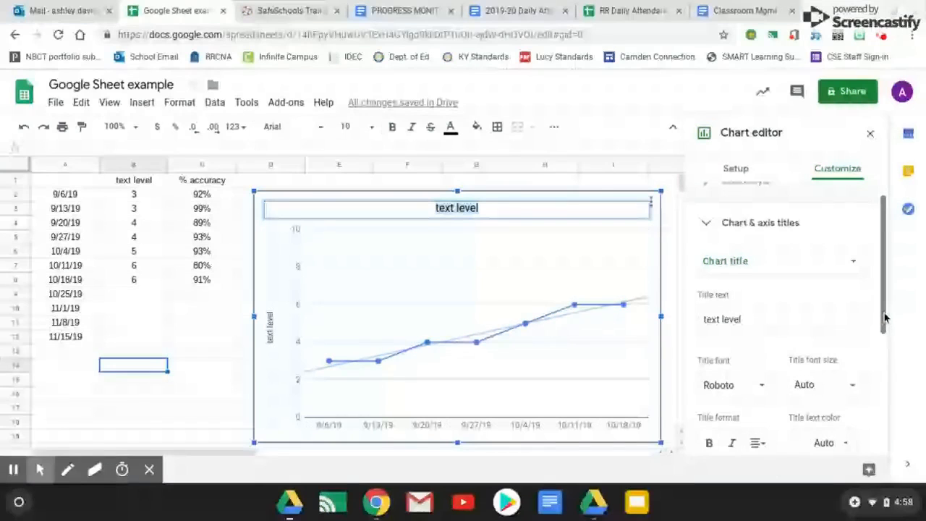
{"action": "left_click_drag", "start_coordinate": [884, 313], "coordinate": [884, 237]}
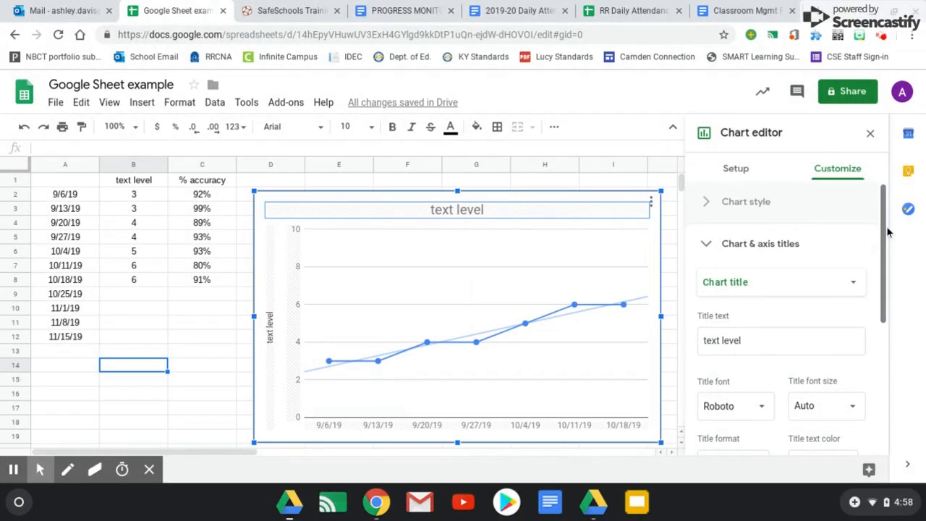
{"action": "left_click", "coordinate": [736, 169]}
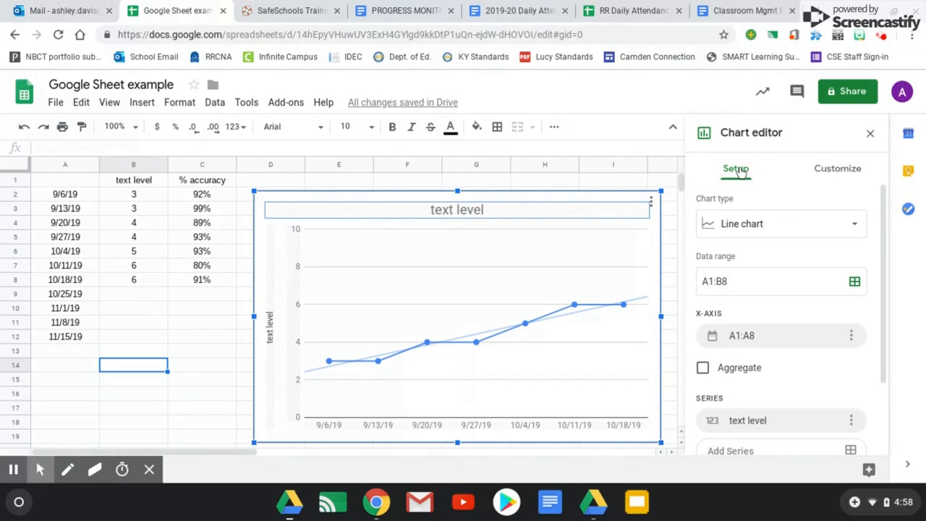
{"action": "mouse_move", "coordinate": [884, 221]}
{"action": "left_mouse_down"}
{"action": "mouse_move", "coordinate": [892, 255]}
{"action": "mouse_move", "coordinate": [888, 217]}
{"action": "left_mouse_up"}
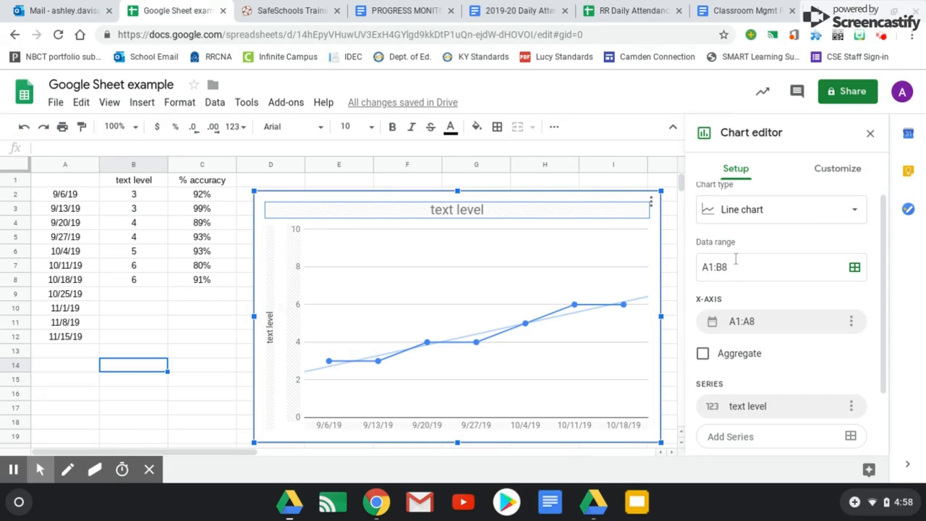
{"action": "key", "text": "BackSpace"}
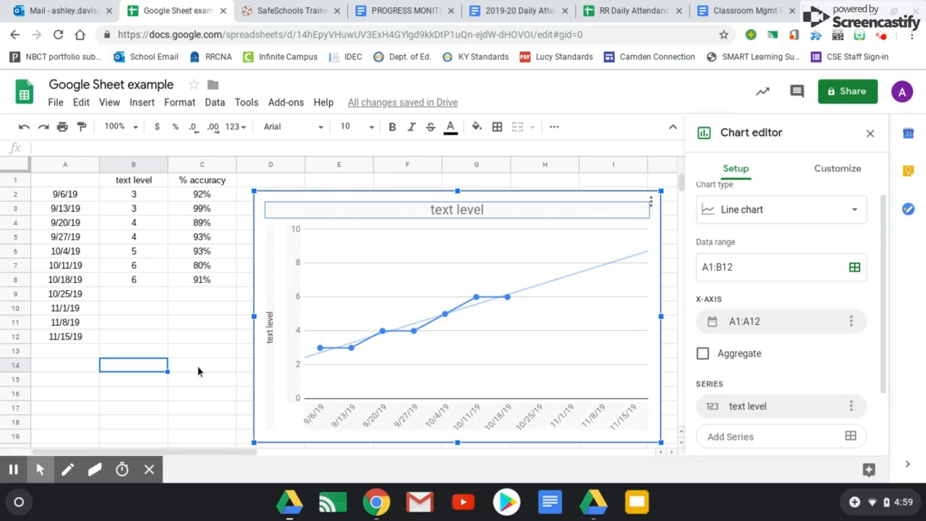
Add a conditional formatting rule to column C that shades values greater than or equal to 90% in the default green style.
{"action": "left_click", "coordinate": [186, 168]}
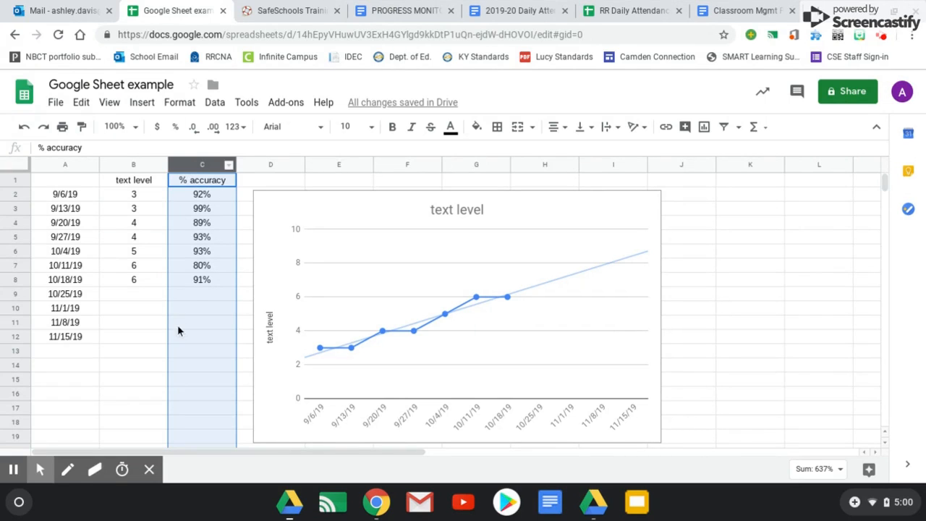
{"action": "left_click", "coordinate": [181, 103]}
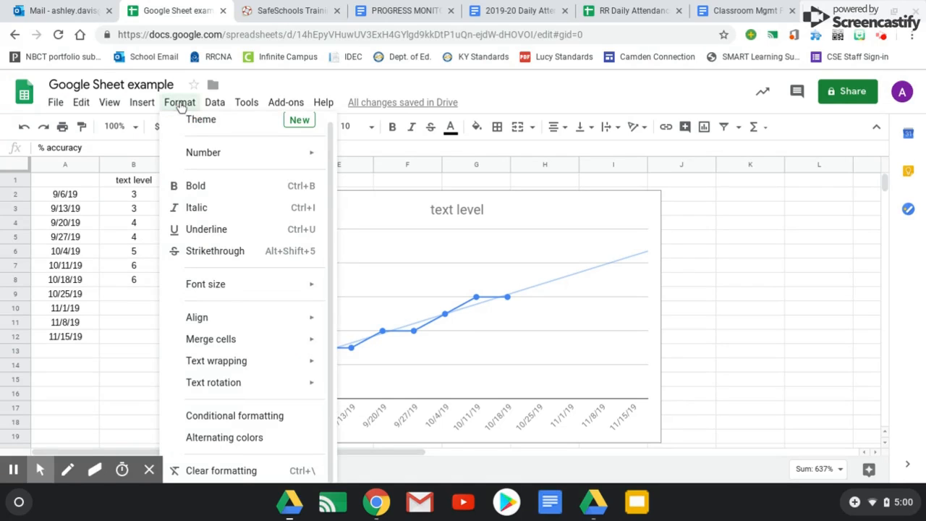
{"action": "left_click", "coordinate": [209, 418]}
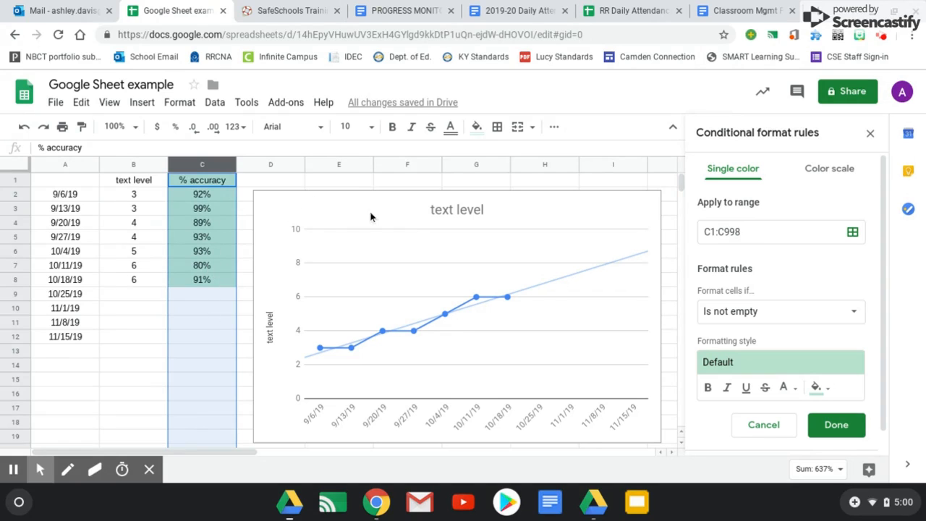
{"action": "left_click", "coordinate": [883, 259]}
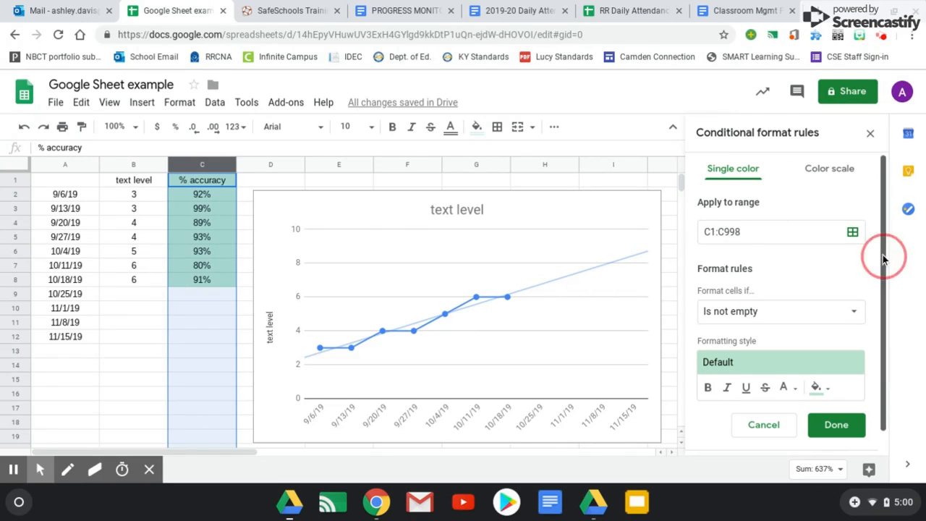
{"action": "mouse_move", "coordinate": [884, 259]}
{"action": "left_mouse_down"}
{"action": "mouse_move", "coordinate": [888, 276]}
{"action": "mouse_move", "coordinate": [887, 258]}
{"action": "left_mouse_up"}
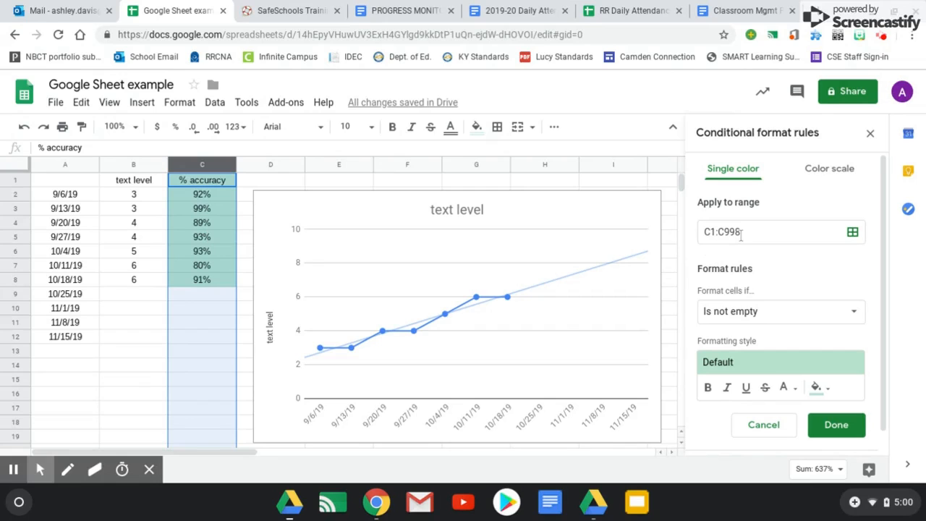
{"action": "left_click", "coordinate": [855, 315]}
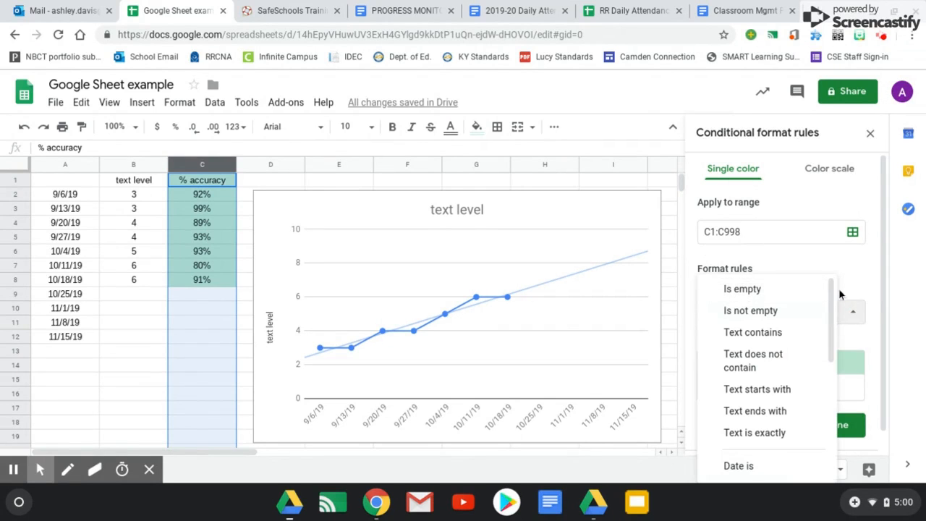
{"action": "left_click_drag", "start_coordinate": [833, 293], "coordinate": [832, 391]}
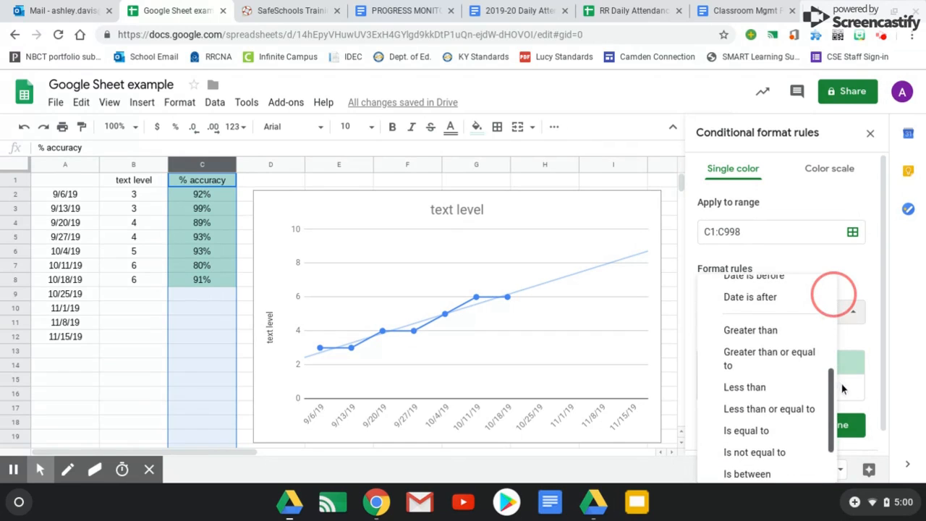
{"action": "left_click", "coordinate": [766, 360]}
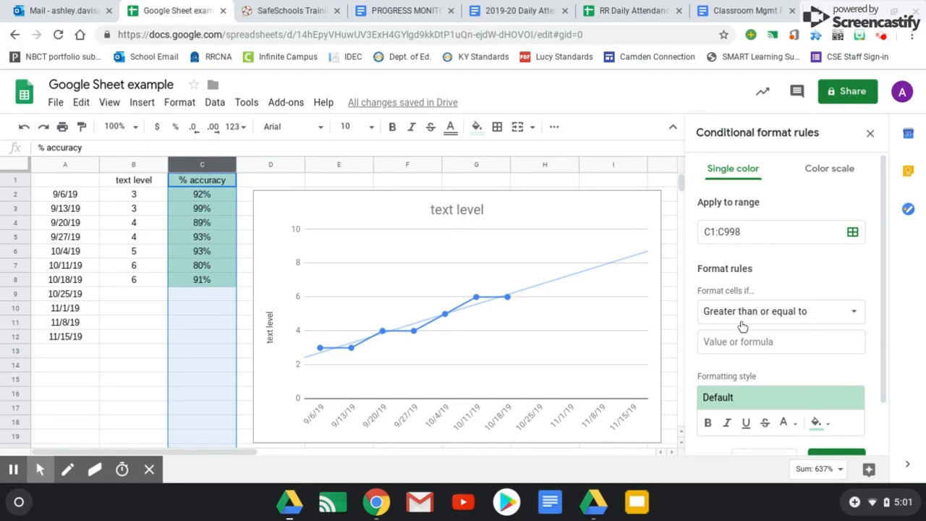
{"action": "left_click", "coordinate": [731, 345]}
{"action": "type", "text": "90"}
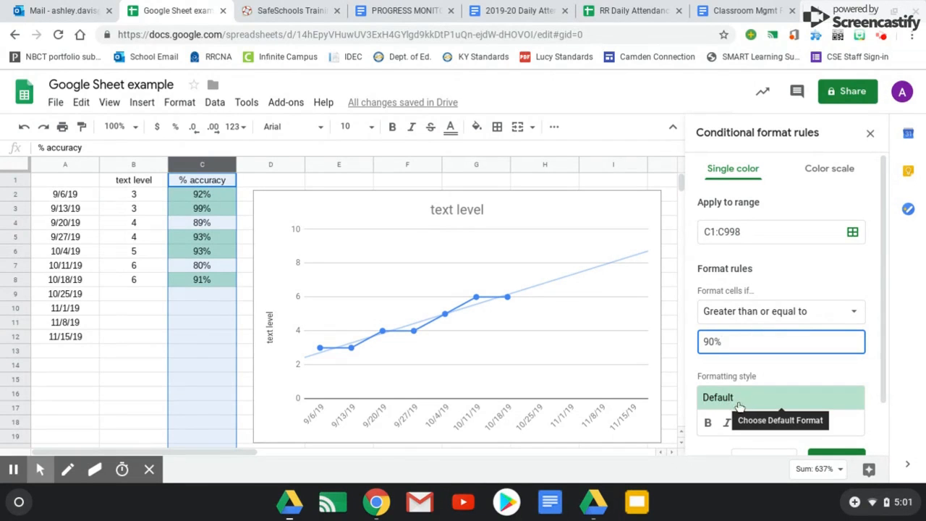
{"action": "left_click_drag", "start_coordinate": [882, 311], "coordinate": [889, 403]}
{"action": "left_click", "coordinate": [836, 424]}
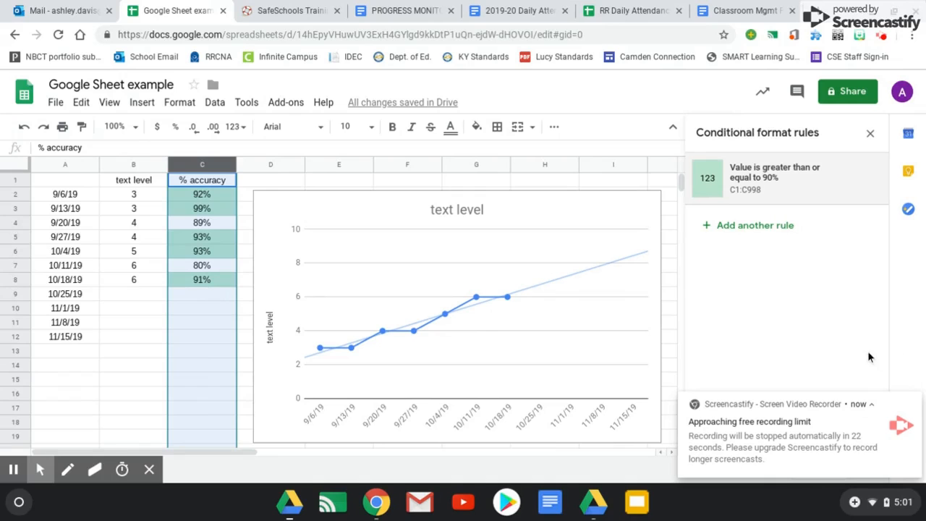
Start a second conditional formatting rule for column C with the condition less than or equal to 89%.
{"action": "left_click", "coordinate": [912, 403]}
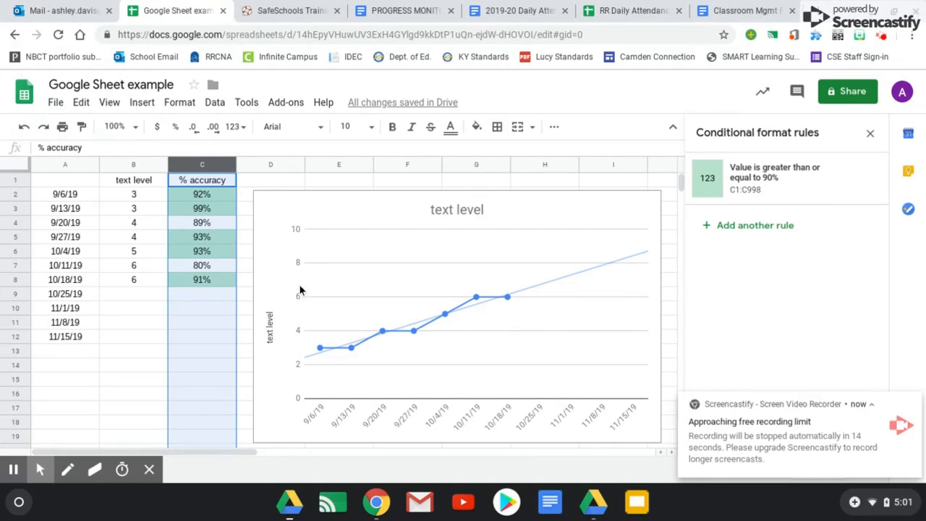
{"action": "left_click", "coordinate": [759, 229]}
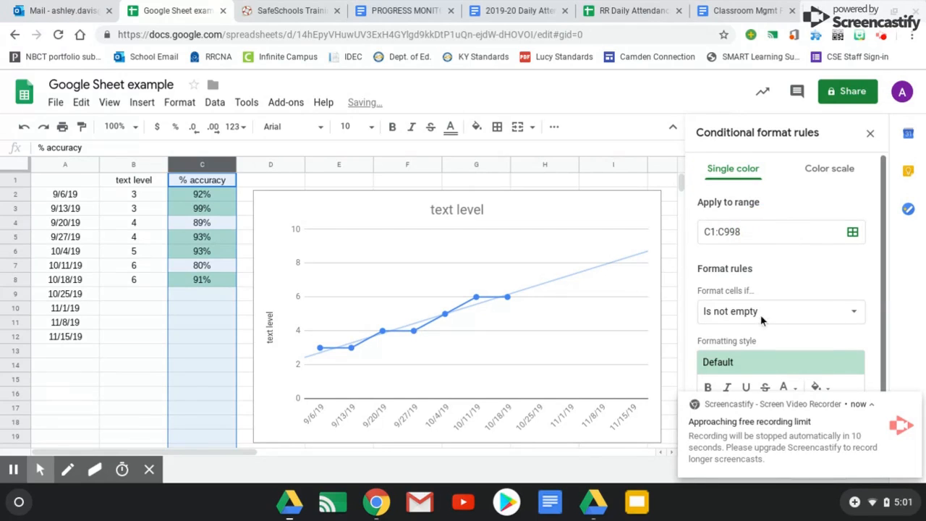
{"action": "left_click", "coordinate": [761, 319]}
{"action": "left_click_drag", "start_coordinate": [832, 296], "coordinate": [833, 358]}
{"action": "left_click", "coordinate": [848, 338]}
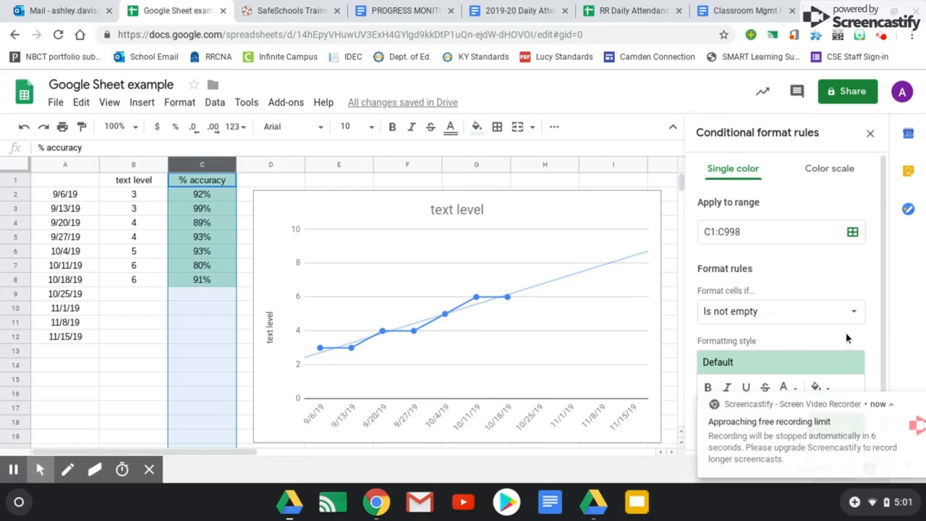
{"action": "left_click", "coordinate": [852, 311]}
{"action": "scroll", "coordinate": [786, 328], "scroll_direction": "down", "scroll_amount": 5}
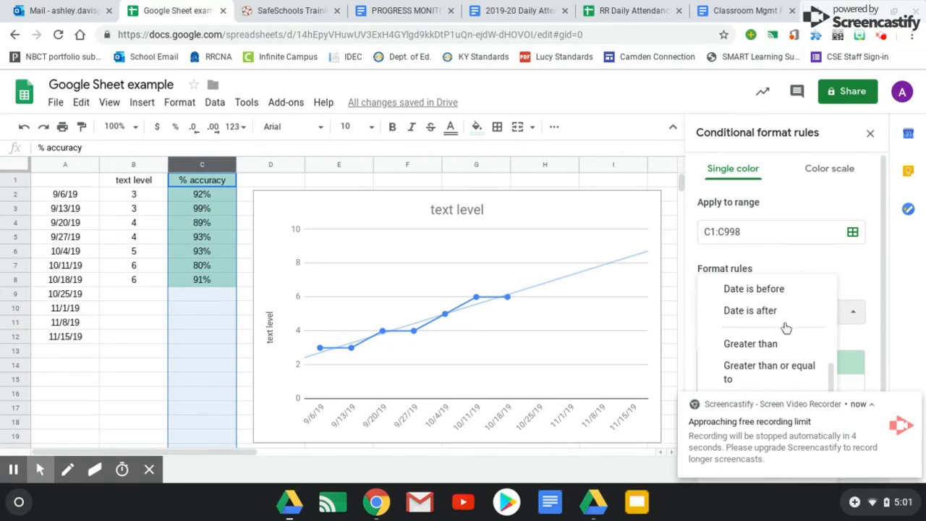
{"action": "scroll", "coordinate": [786, 328], "scroll_direction": "down", "scroll_amount": 3}
{"action": "left_click", "coordinate": [770, 350]}
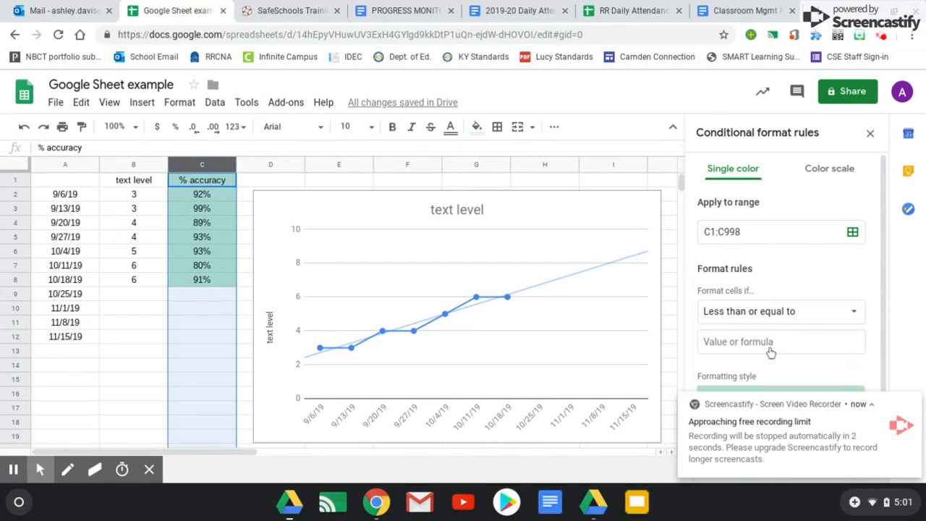
{"action": "left_click", "coordinate": [731, 343]}
{"action": "type", "text": "89"}
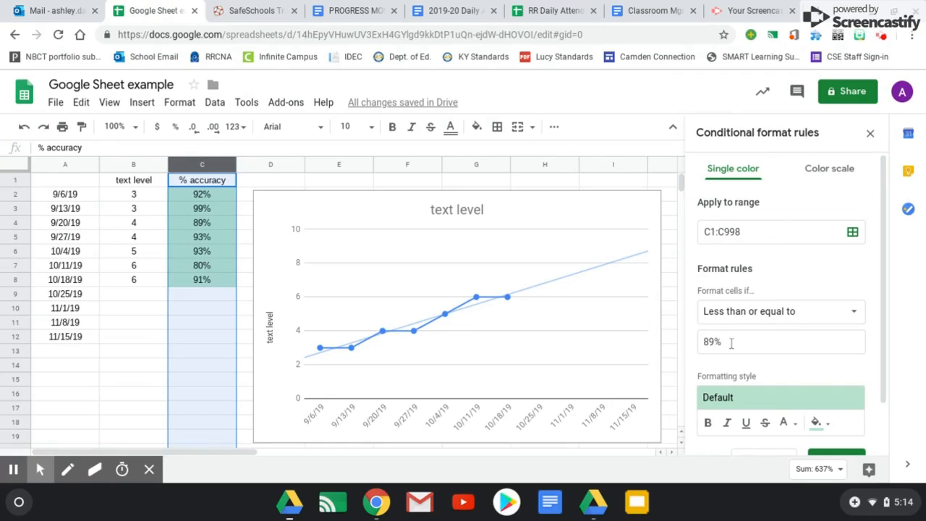
Give the 89% rule the light red fill style and save it.
{"action": "left_click", "coordinate": [817, 399]}
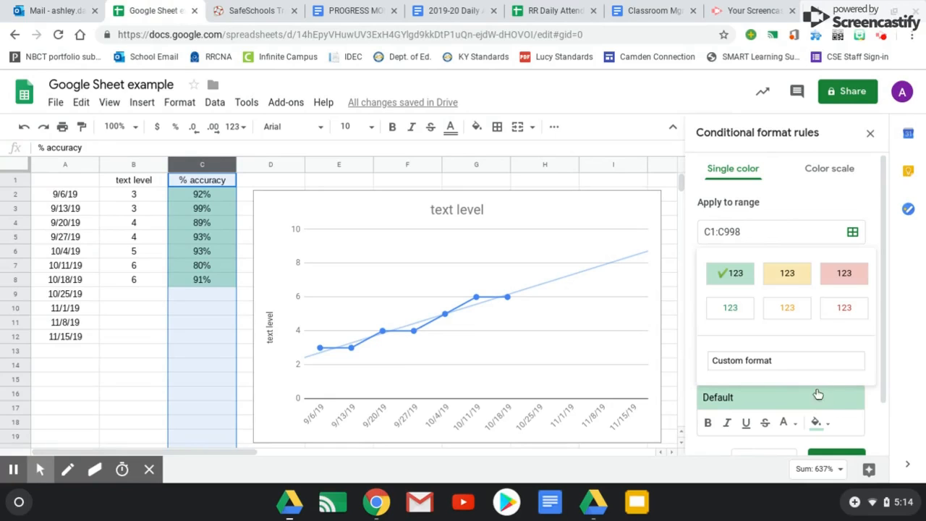
{"action": "left_click", "coordinate": [840, 281]}
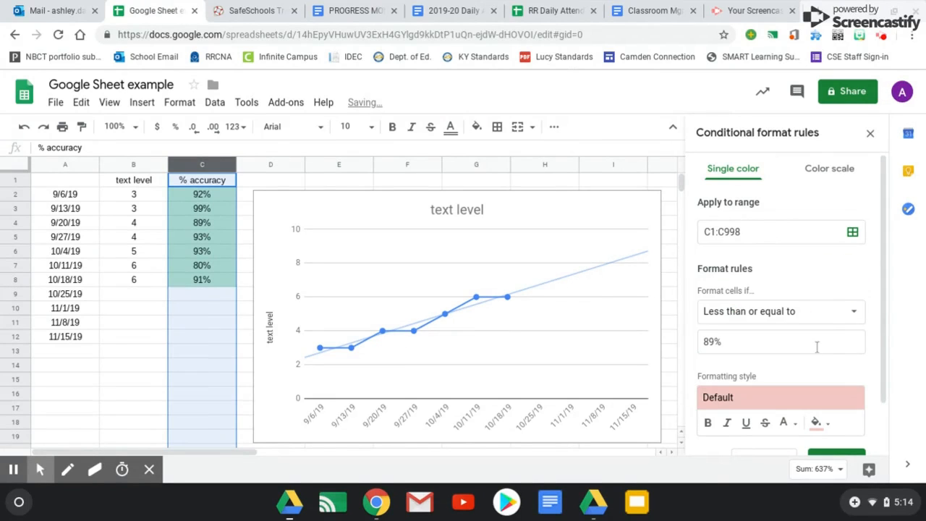
{"action": "left_click_drag", "start_coordinate": [884, 323], "coordinate": [882, 383]}
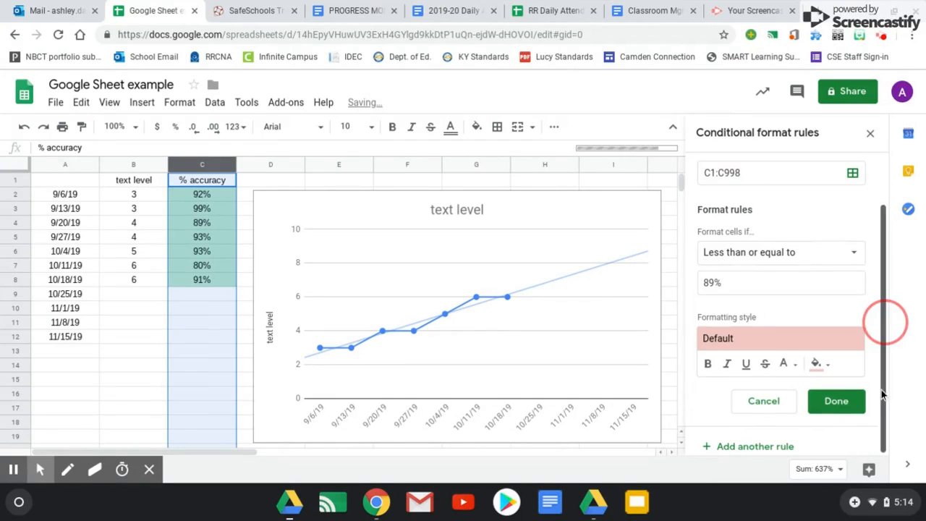
{"action": "left_click", "coordinate": [835, 400]}
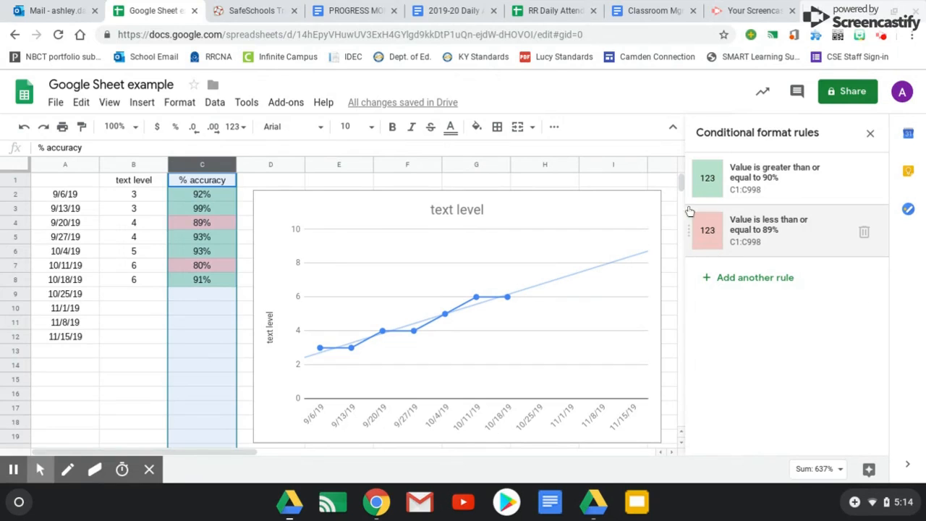
Enter text level 7 and 86% accuracy for 10/25/19, and close the conditional formatting rules.
{"action": "left_click", "coordinate": [139, 310]}
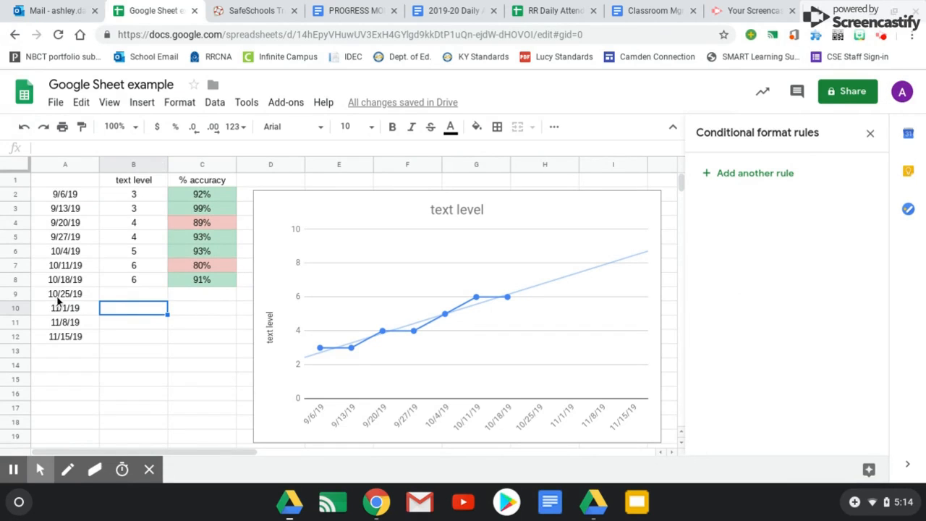
{"action": "left_click", "coordinate": [138, 295]}
{"action": "type", "text": "7"}
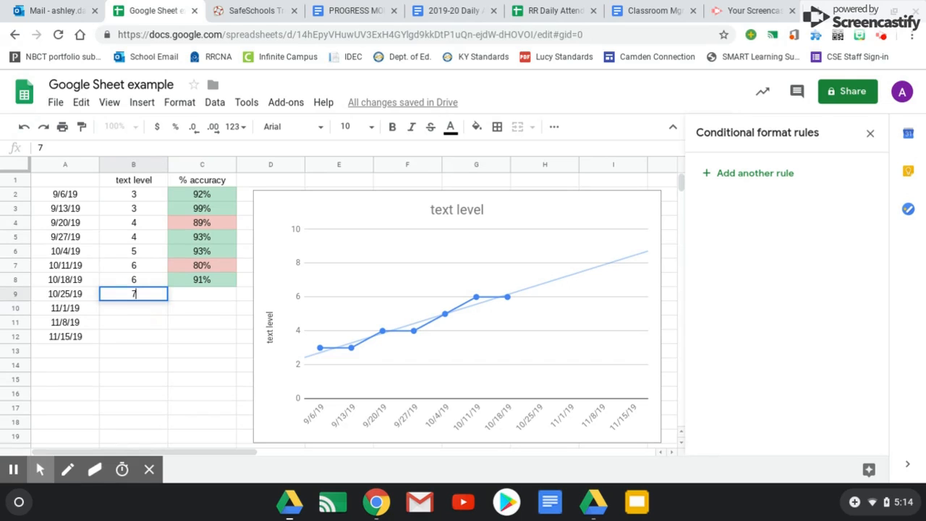
{"action": "left_click", "coordinate": [198, 294]}
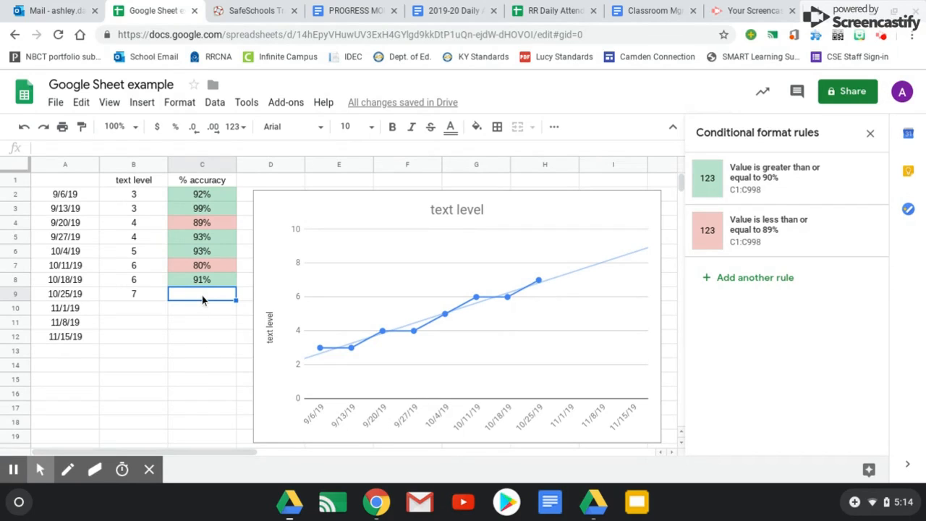
{"action": "type", "text": "86"}
{"action": "left_click", "coordinate": [196, 352]}
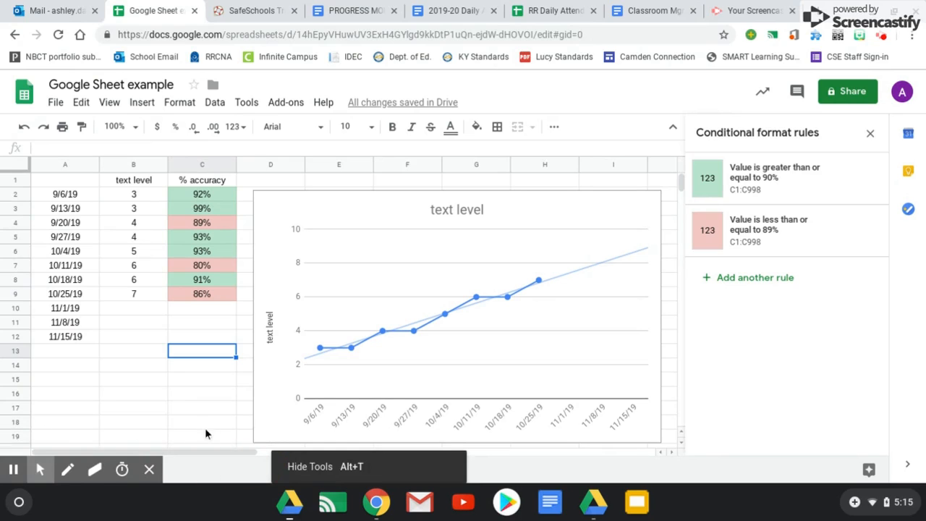
{"action": "left_click", "coordinate": [208, 396]}
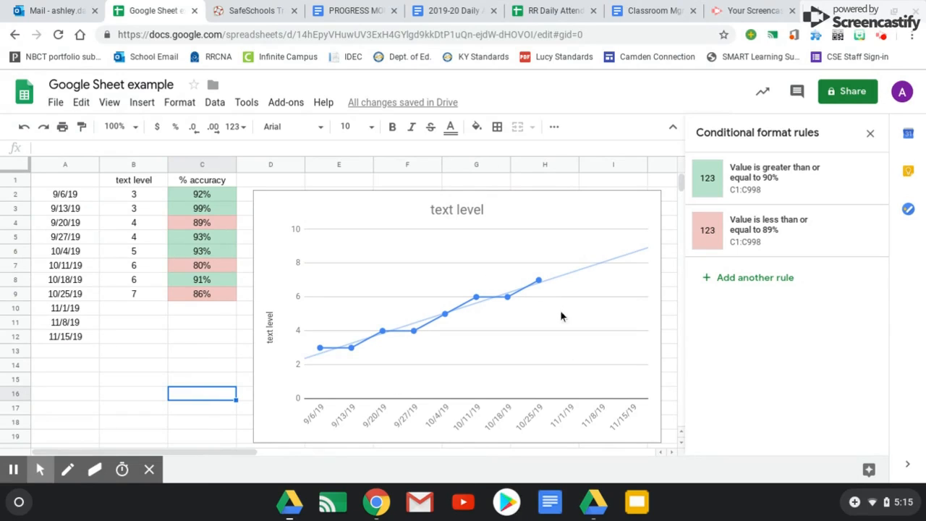
{"action": "left_click", "coordinate": [870, 134]}
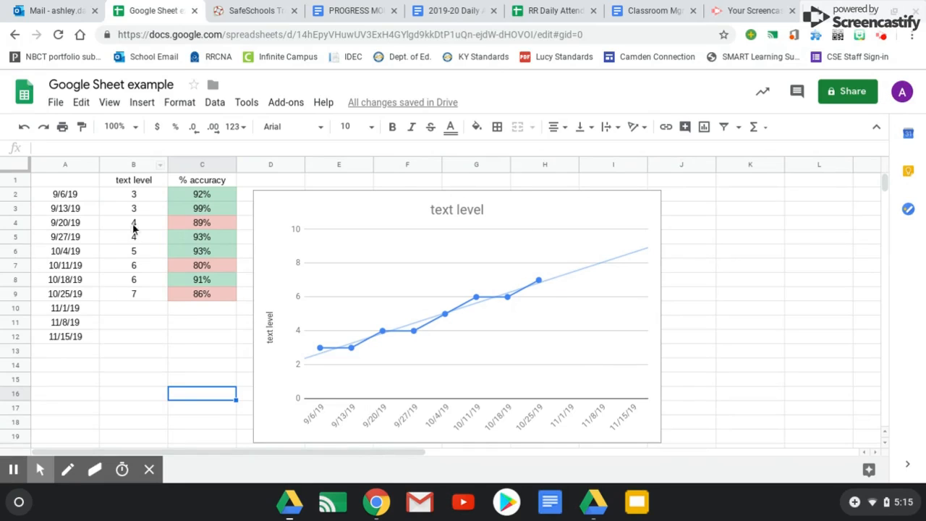
Insert one empty row above the header row at the start of the sheet.
{"action": "left_click", "coordinate": [15, 181]}
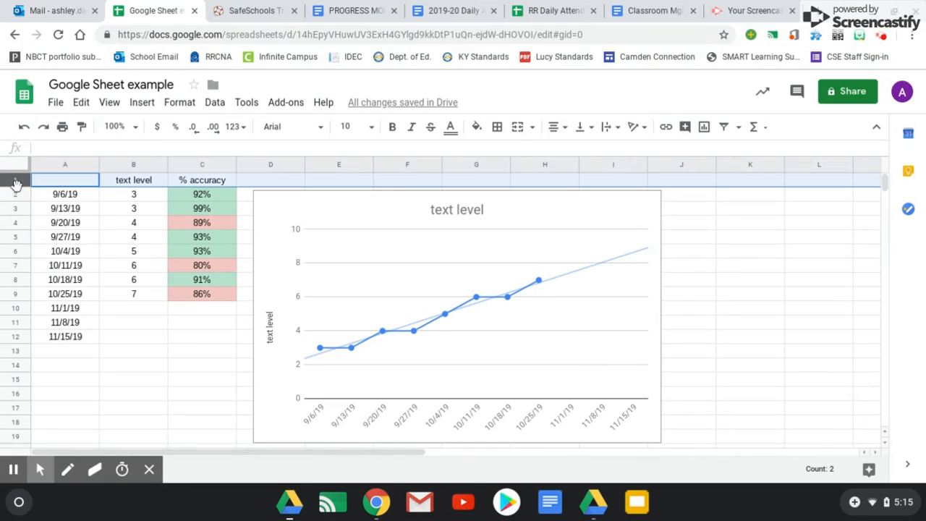
{"action": "right_click", "coordinate": [15, 182]}
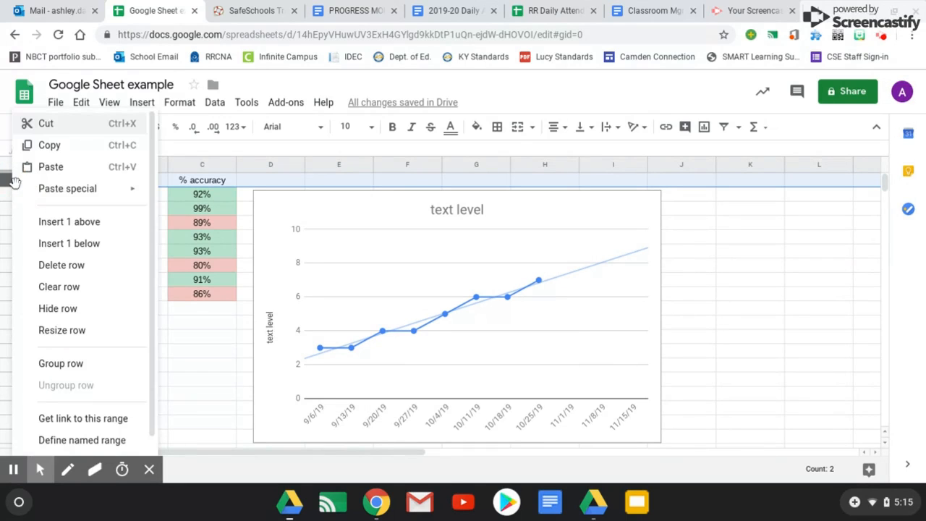
{"action": "left_click", "coordinate": [69, 227]}
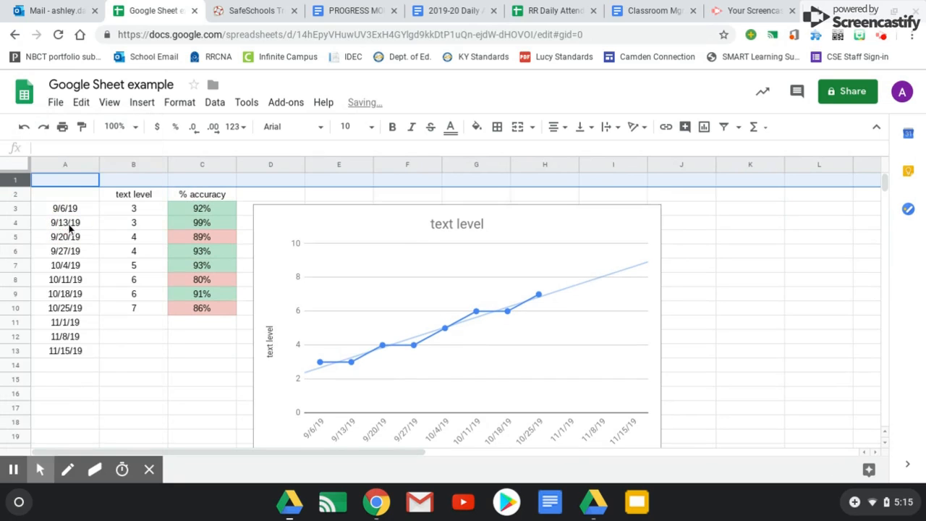
Enter "Name: Student One" in cell A1 of the new empty row.
{"action": "left_click", "coordinate": [83, 182]}
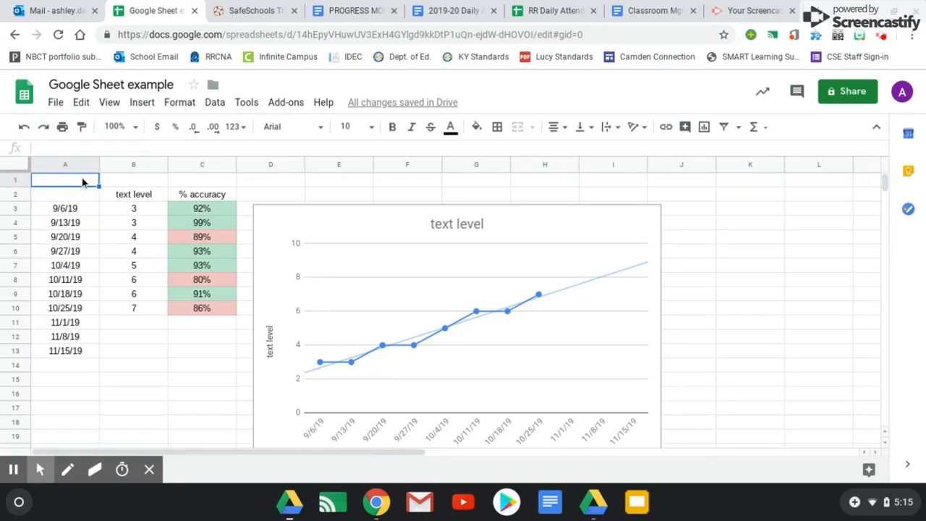
{"action": "type", "text": "NAme"}
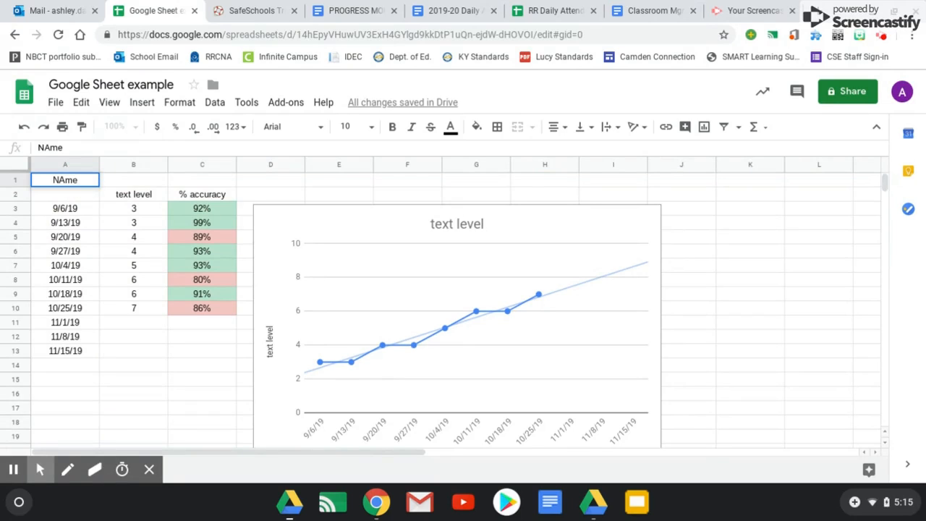
{"action": "key", "text": "BackSpace"}
{"action": "key", "text": "BackSpace"}
{"action": "key", "text": "BackSpace"}
{"action": "type", "text": "ame: Student "}
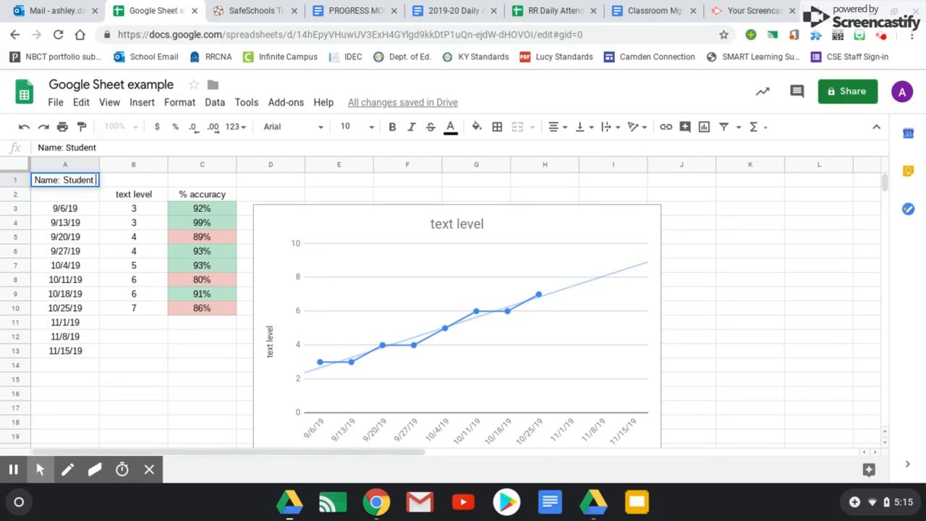
{"action": "type", "text": "One"}
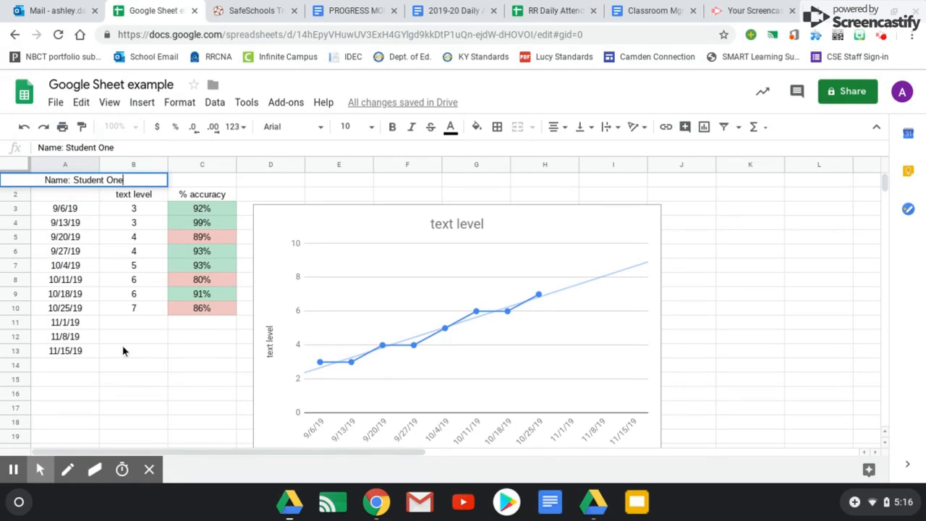
{"action": "left_click", "coordinate": [122, 345]}
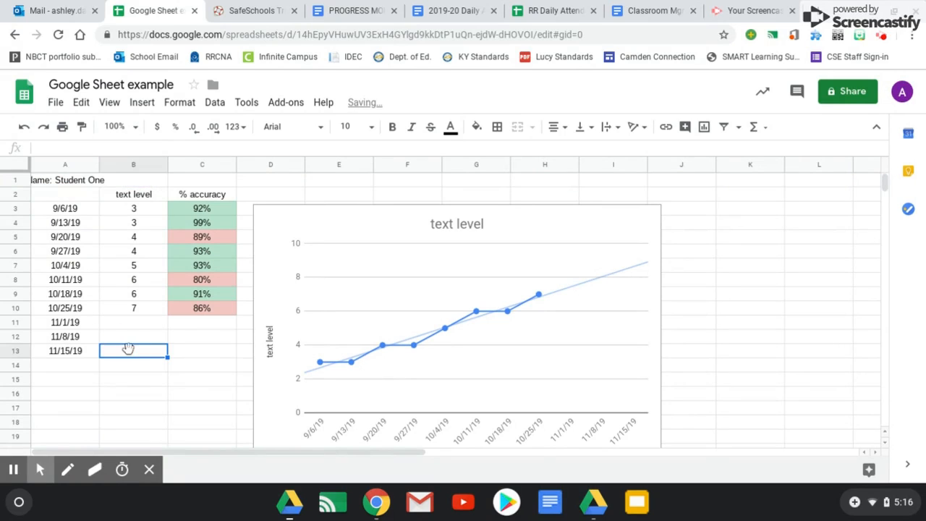
Merge cells A1 to C1 so the student name heading spans the three data columns.
{"action": "left_click", "coordinate": [76, 181]}
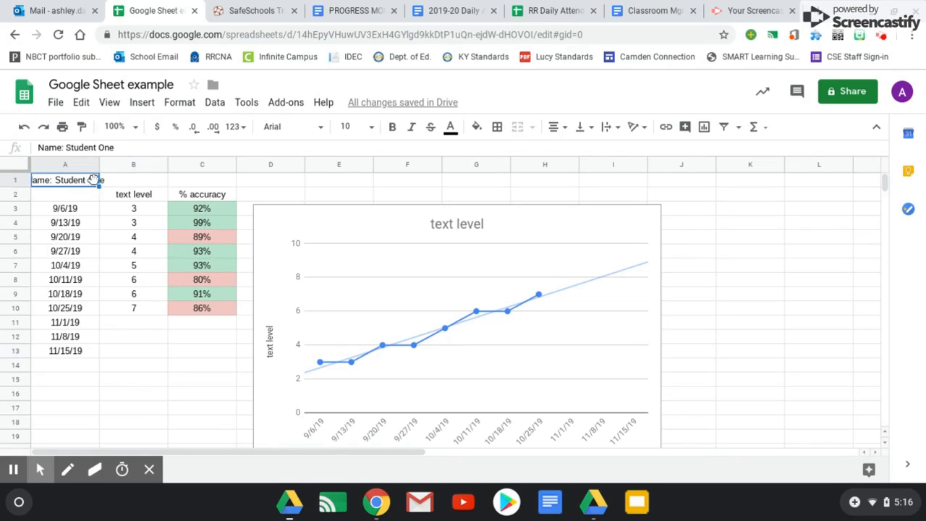
{"action": "left_click_drag", "start_coordinate": [97, 182], "coordinate": [185, 183]}
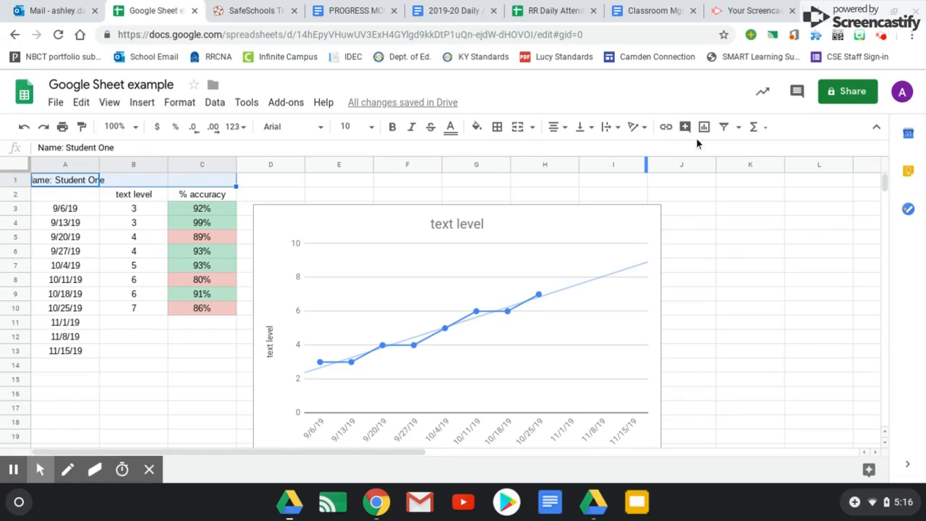
{"action": "left_click", "coordinate": [518, 127]}
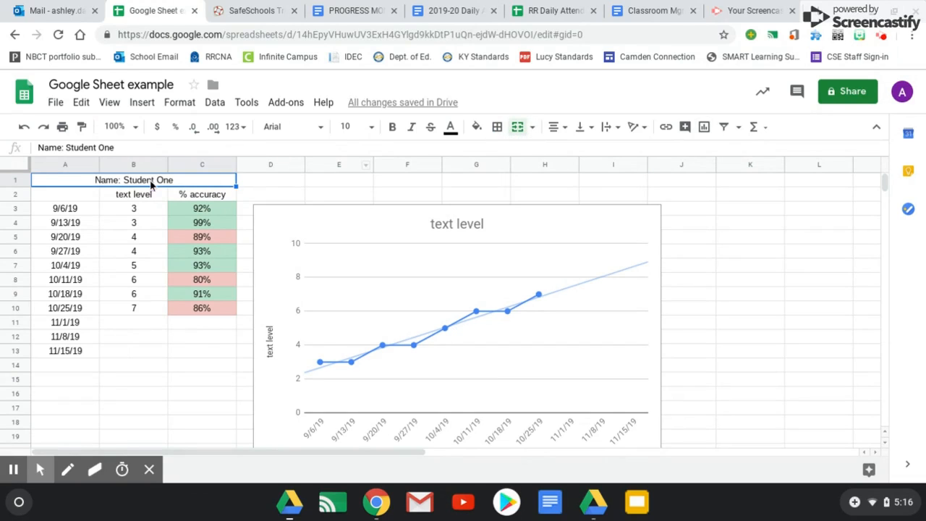
{"action": "left_click", "coordinate": [200, 345]}
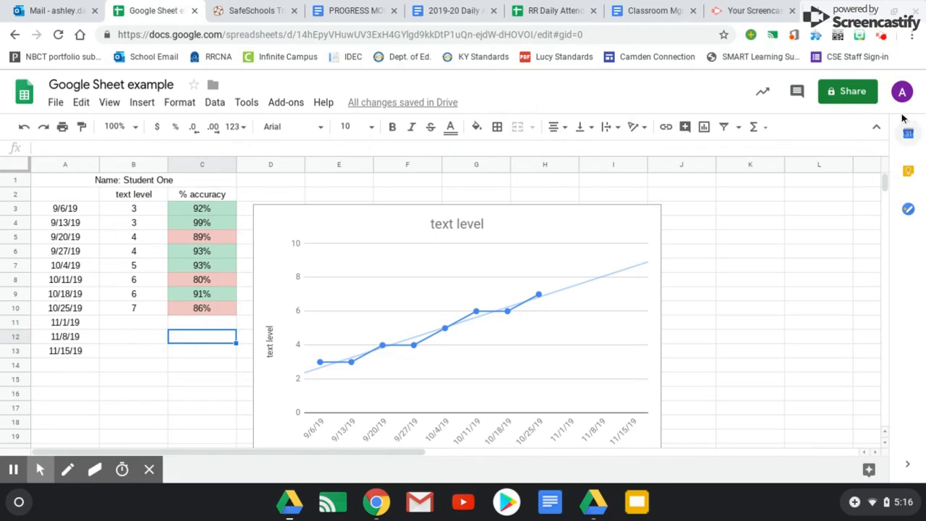
Turn on link sharing for the spreadsheet and copy its shareable link.
{"action": "left_click", "coordinate": [834, 96]}
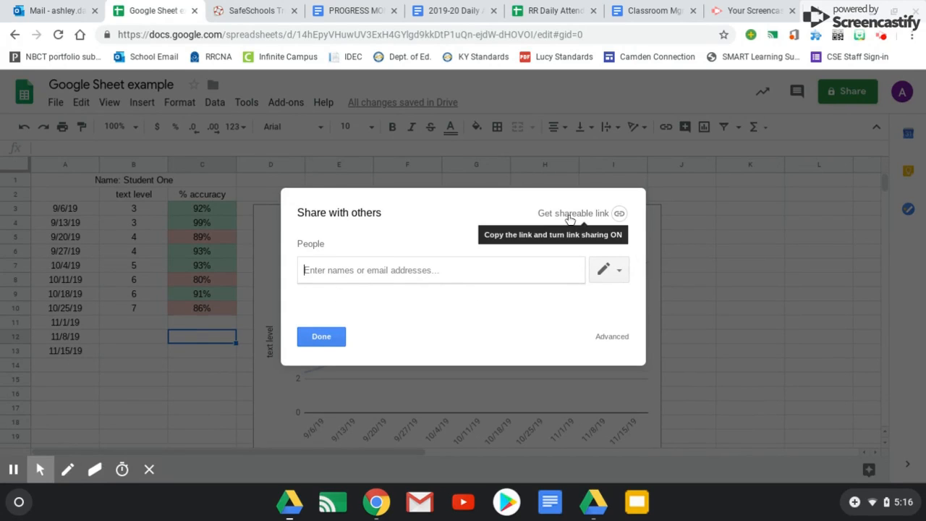
{"action": "left_click", "coordinate": [570, 217]}
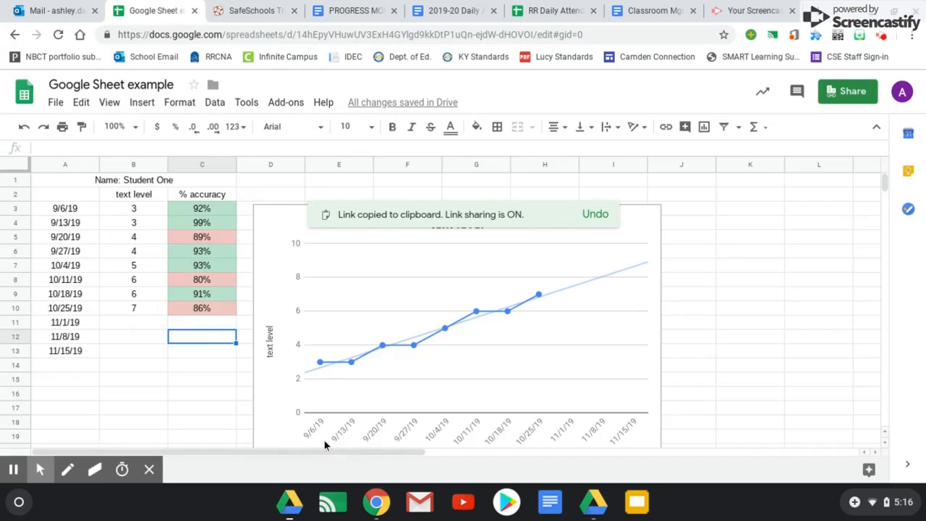
{"action": "left_click", "coordinate": [323, 437]}
{"action": "scroll", "coordinate": [680, 313], "scroll_direction": "down", "scroll_amount": 1}
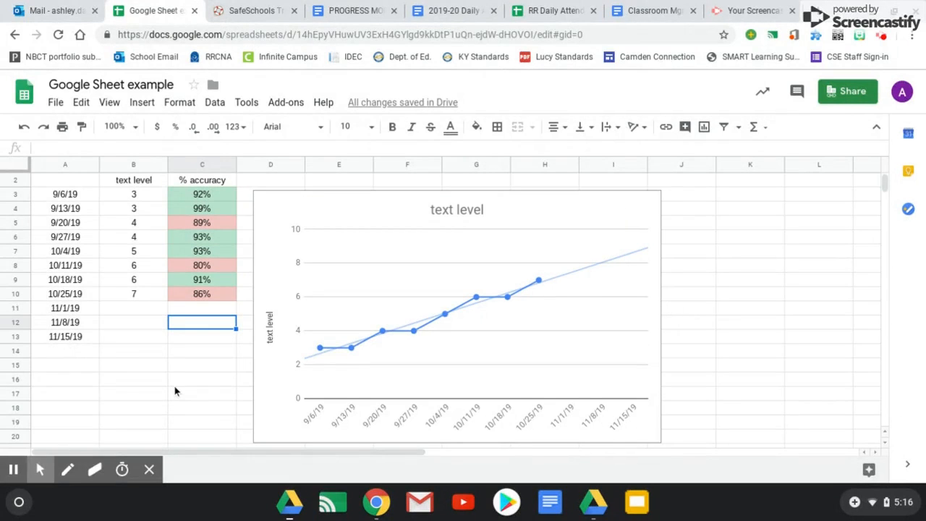
{"action": "scroll", "coordinate": [174, 392], "scroll_direction": "up", "scroll_amount": 1}
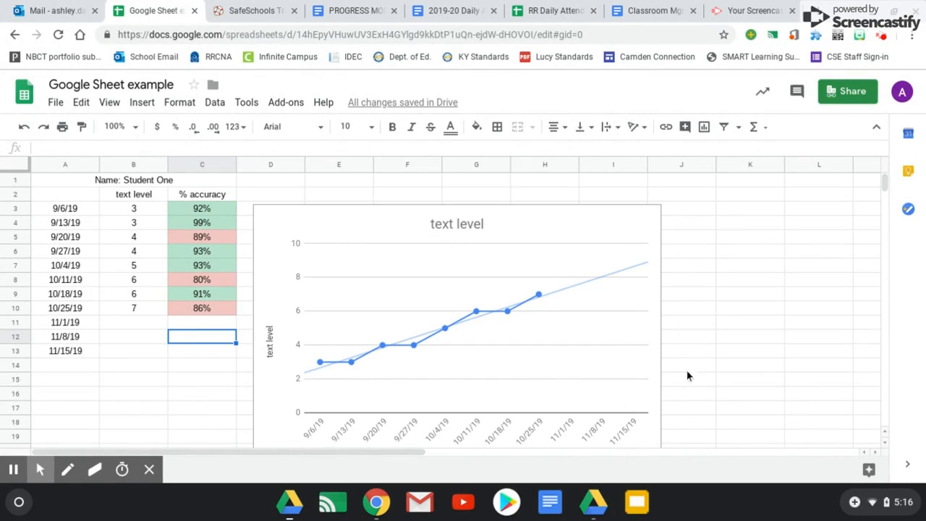
{"action": "scroll", "coordinate": [679, 327], "scroll_direction": "down", "scroll_amount": 2}
{"action": "scroll", "coordinate": [680, 326], "scroll_direction": "up", "scroll_amount": 2}
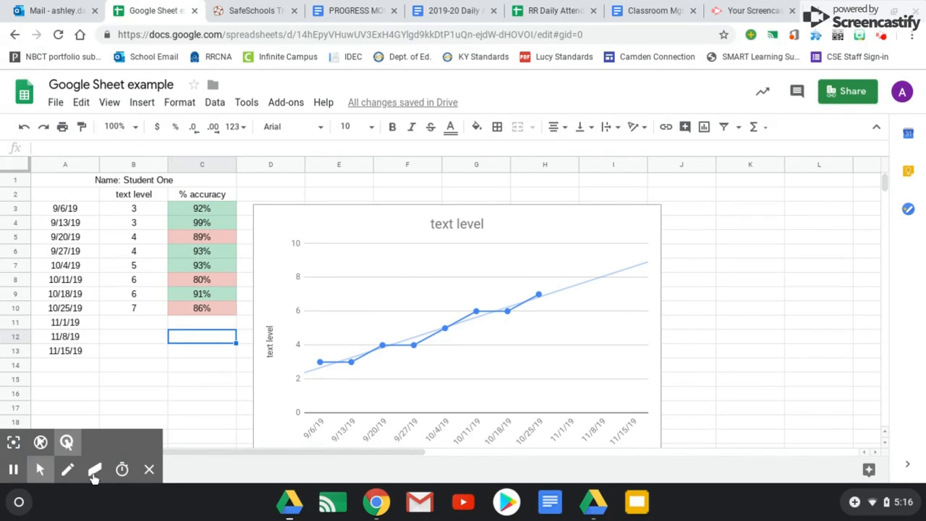
{"action": "left_click", "coordinate": [882, 37]}
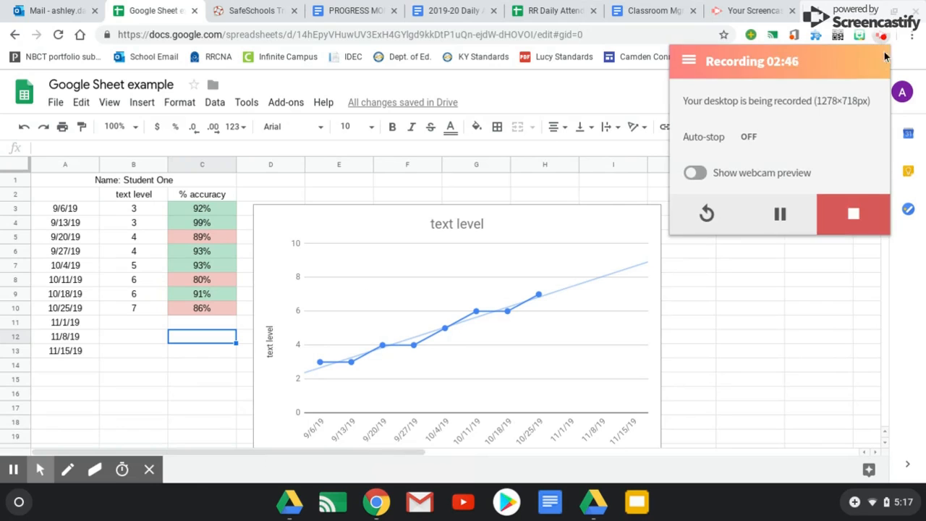
{"action": "left_click", "coordinate": [852, 231]}
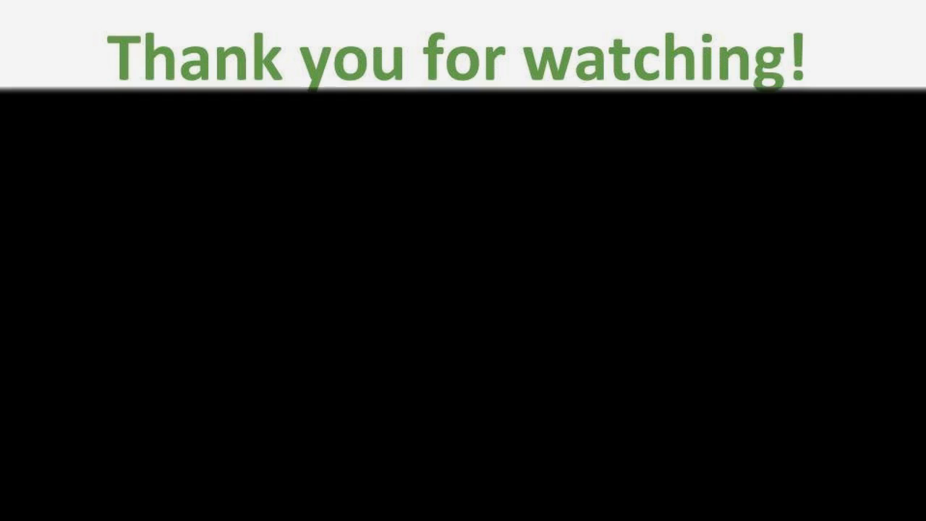